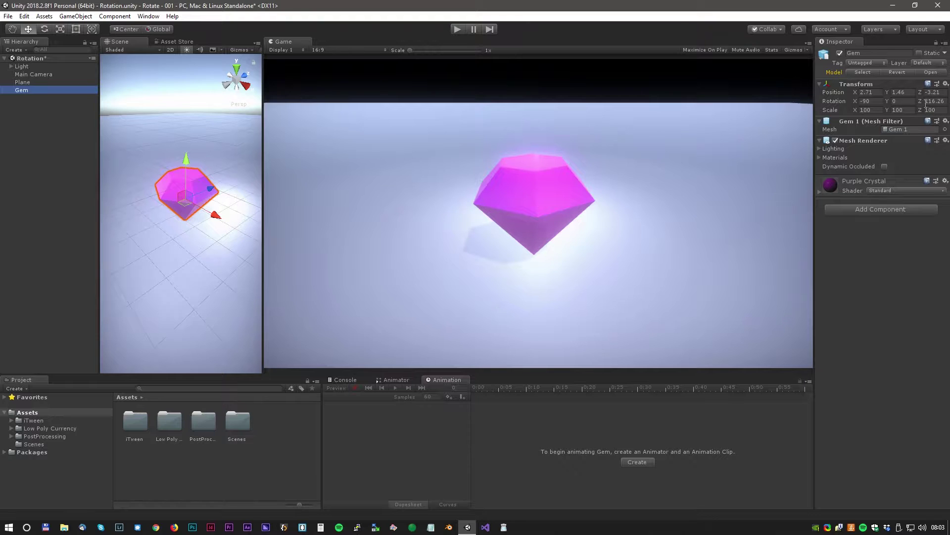
- Spin the gem around Z by scrubbing its Rotation Z value in the Inspector
left_click_drag(919, 102, 47, 103)
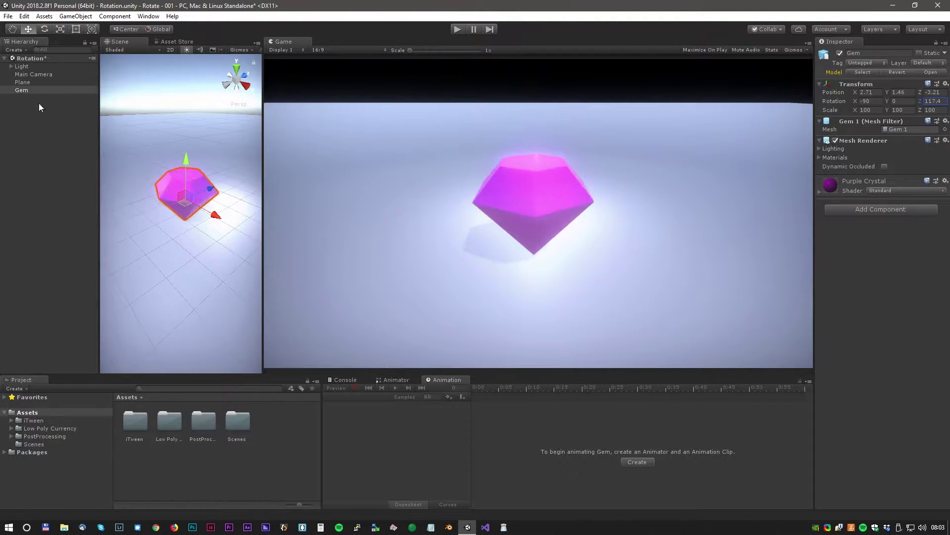
- Finish the manual Z spin, then create the Rotate C# script and attach it to Gem
left_click_drag(46, 104, 853, 105)
right_click(279, 437)
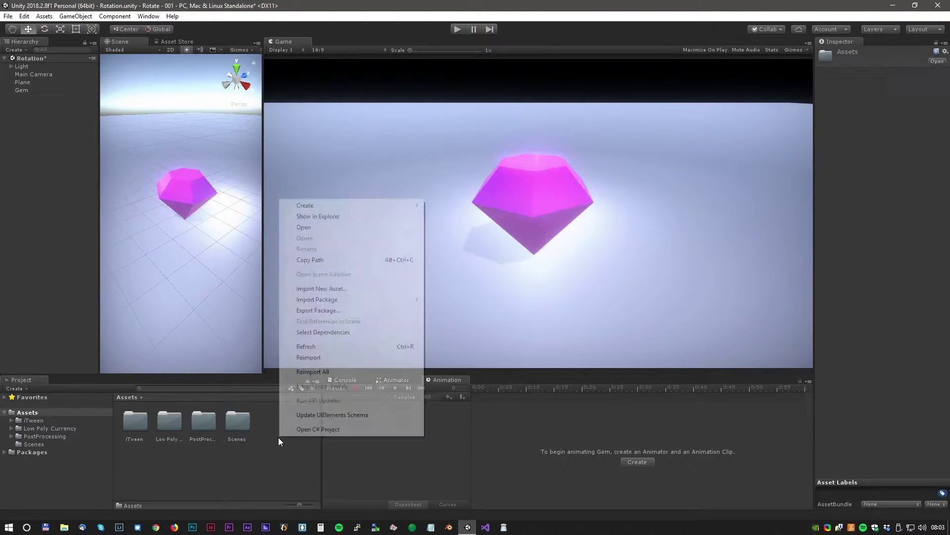
left_click(452, 188)
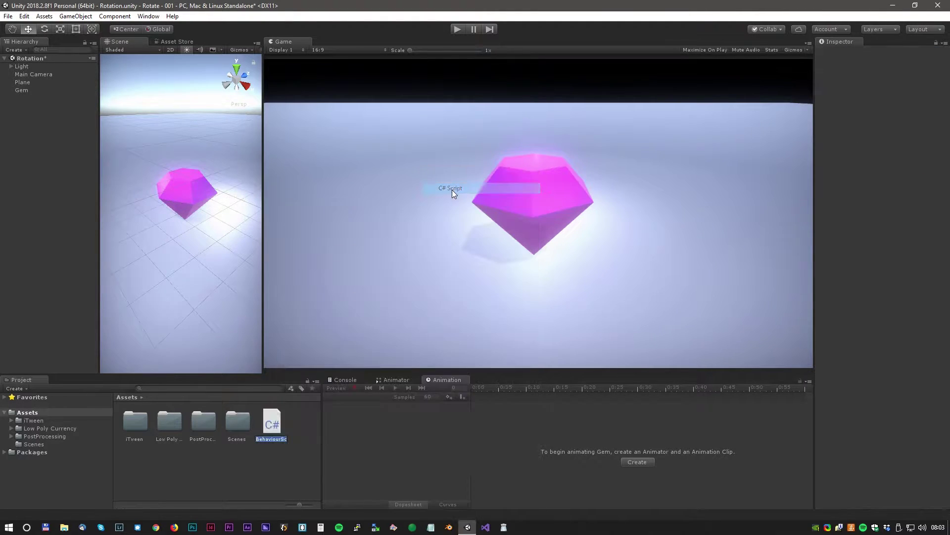
type("Rotate")
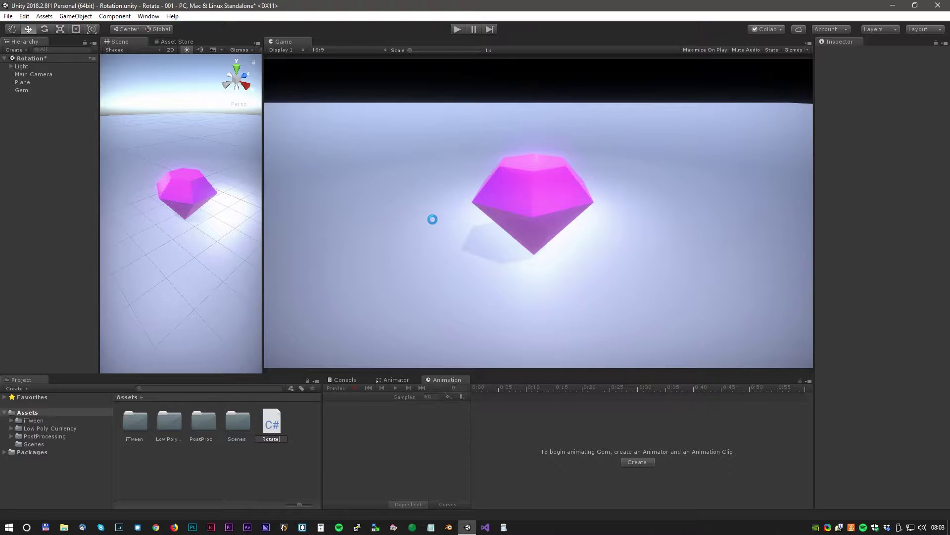
left_click(25, 90)
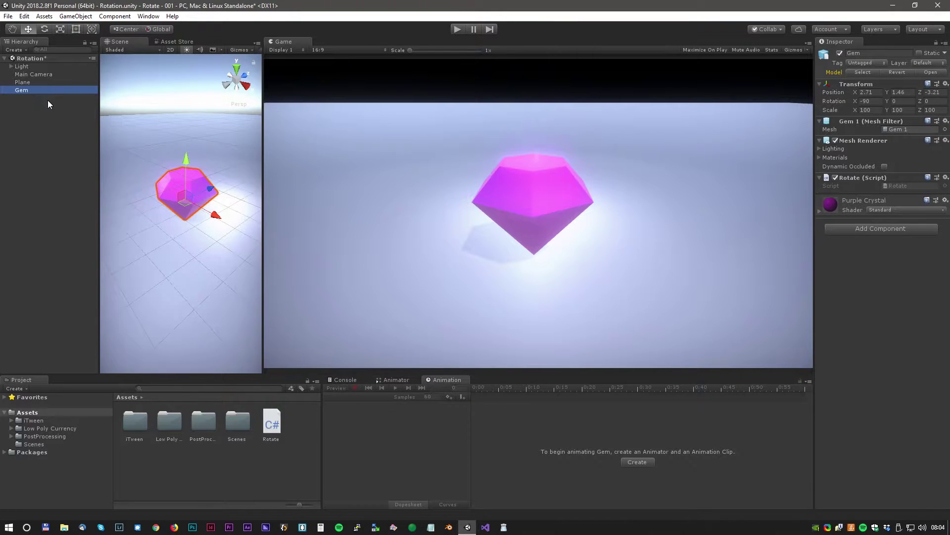
left_click(275, 423)
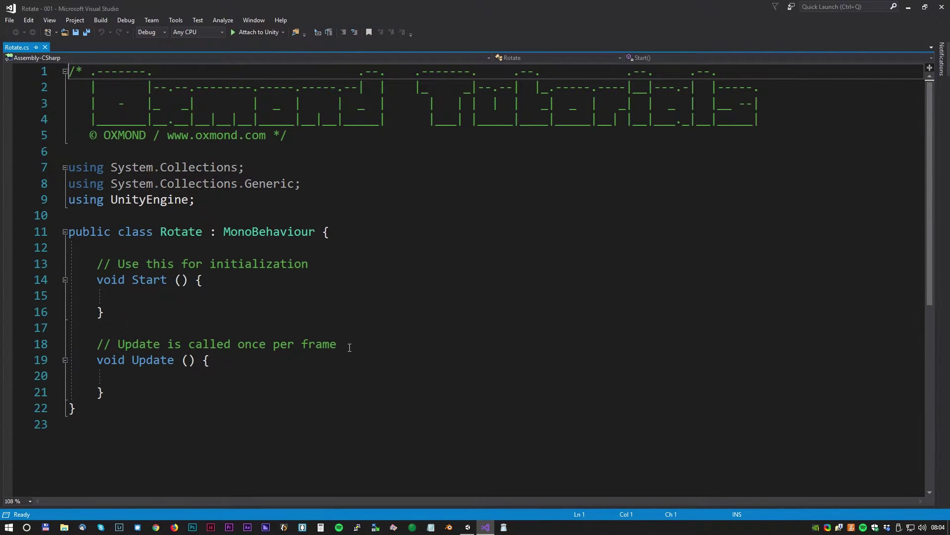
- Delete Start() and write transform.Rotate(new Vector3(0f, 0f, 1f)); in Update, then save
left_click_drag(338, 343, 72, 264)
key("Delete")
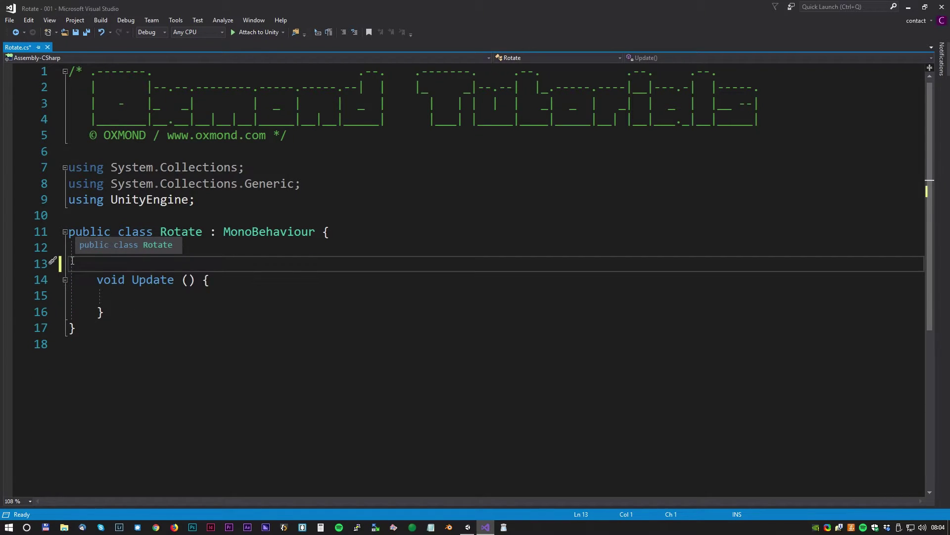
key("Delete")
left_click(142, 273)
mouse_move(152, 264)
type("transform")
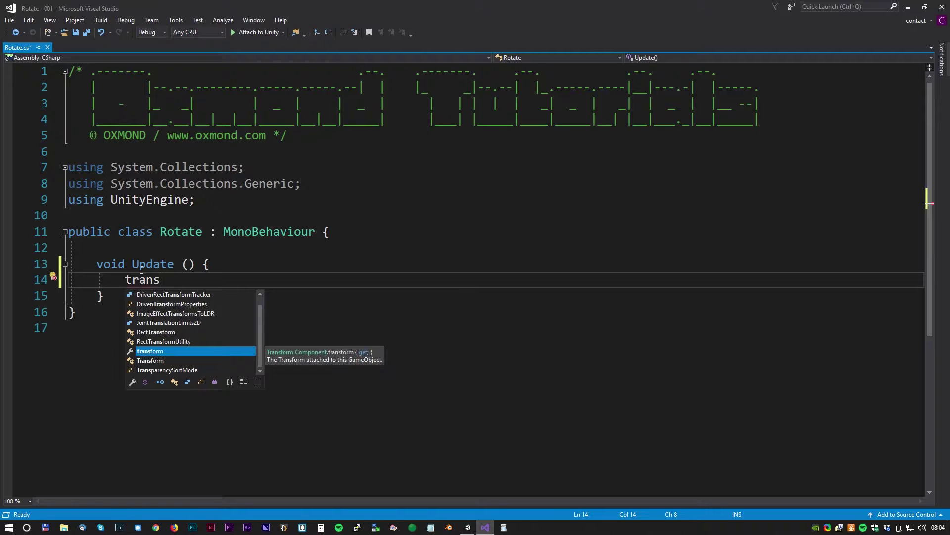
type(".")
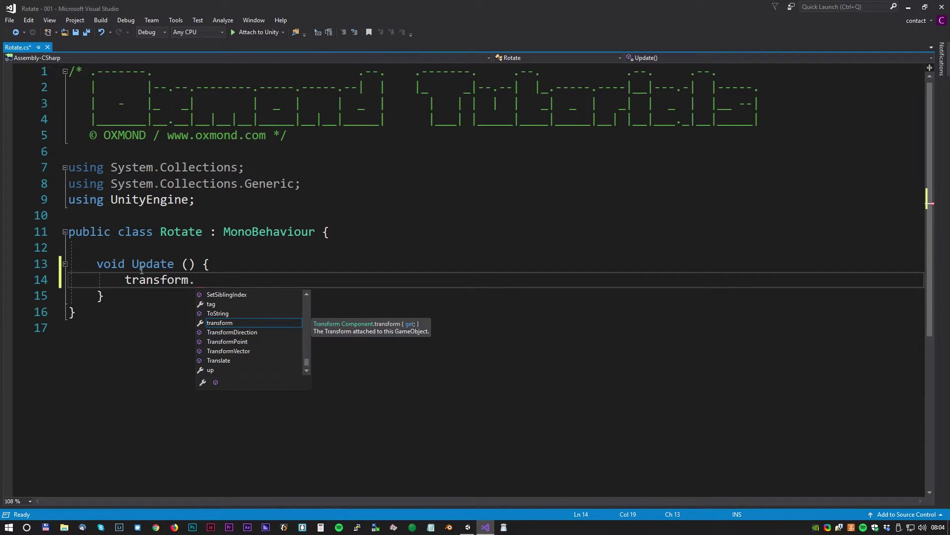
type("rota")
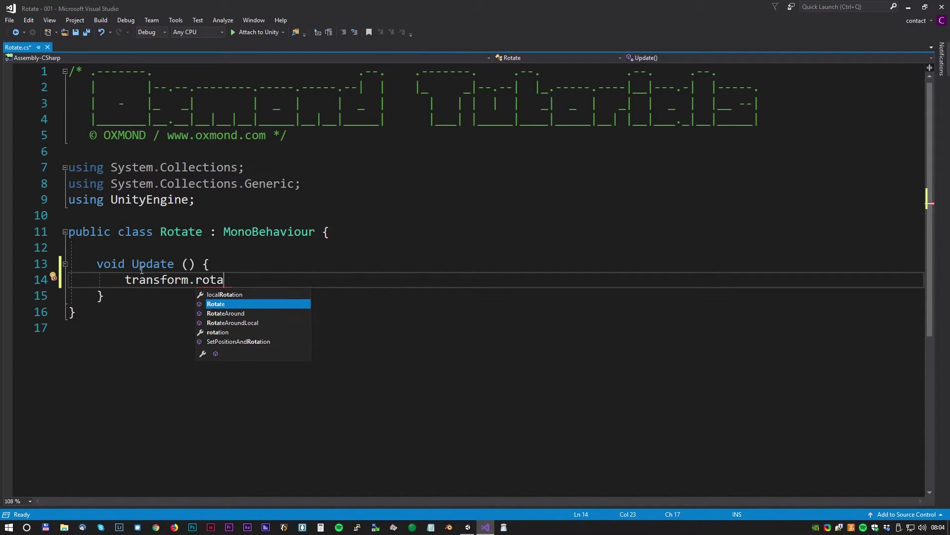
key("Tab")
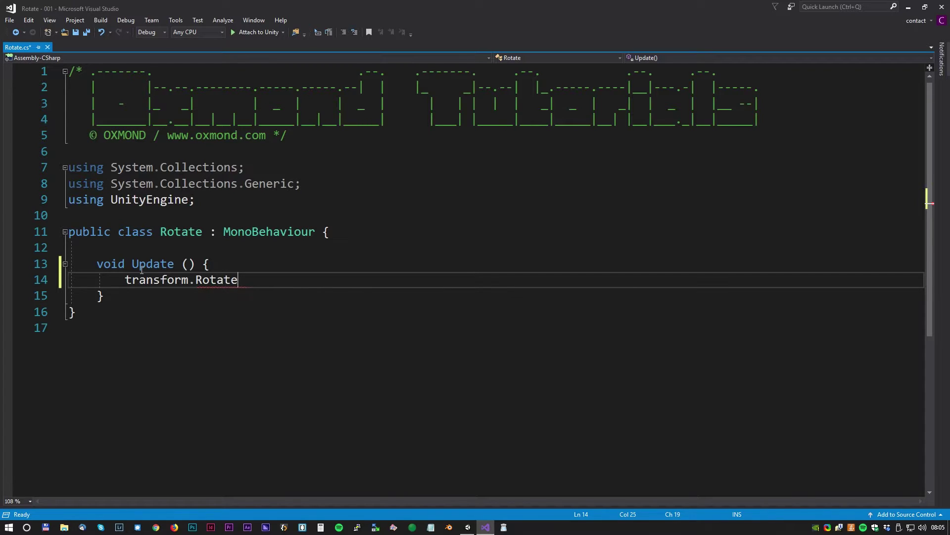
type("();")
key("Left")
key("Left")
type("n")
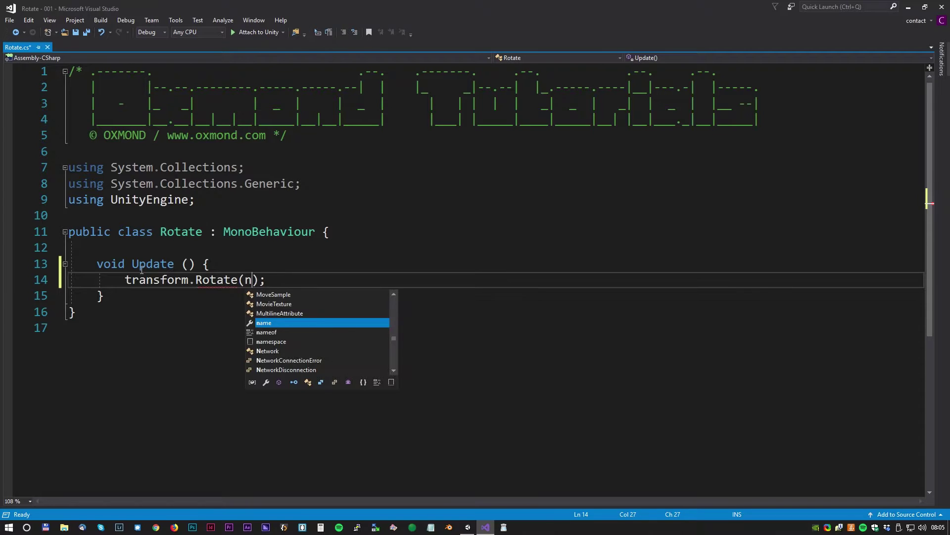
type("ew")
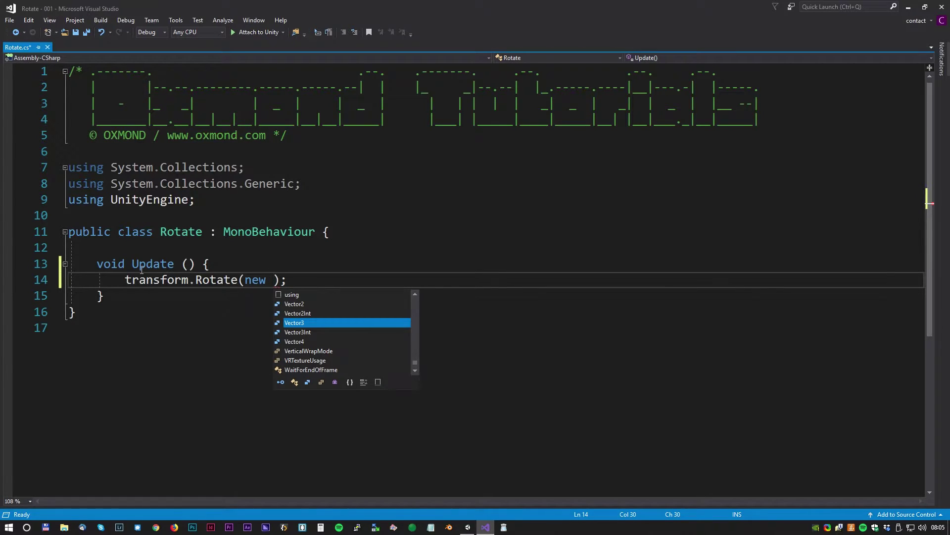
type(" Vector")
key("Tab")
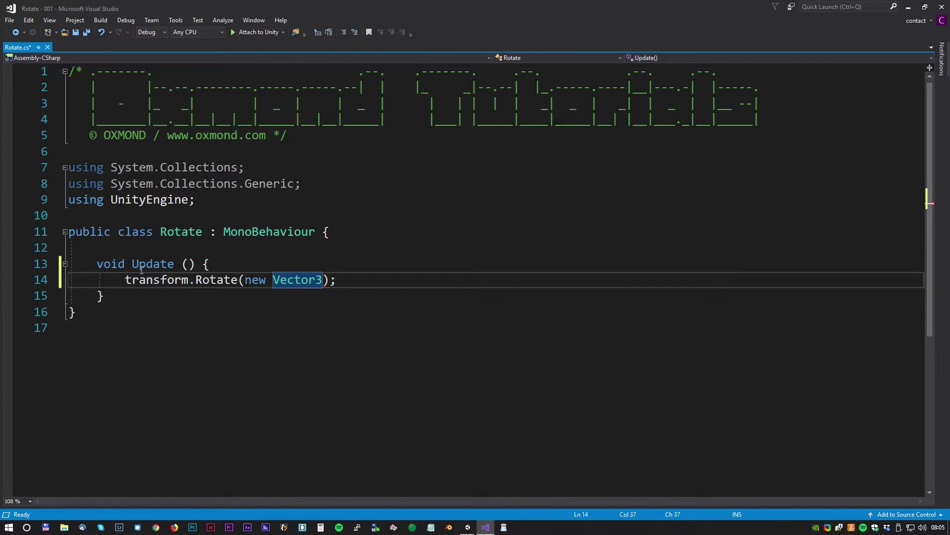
type("(")
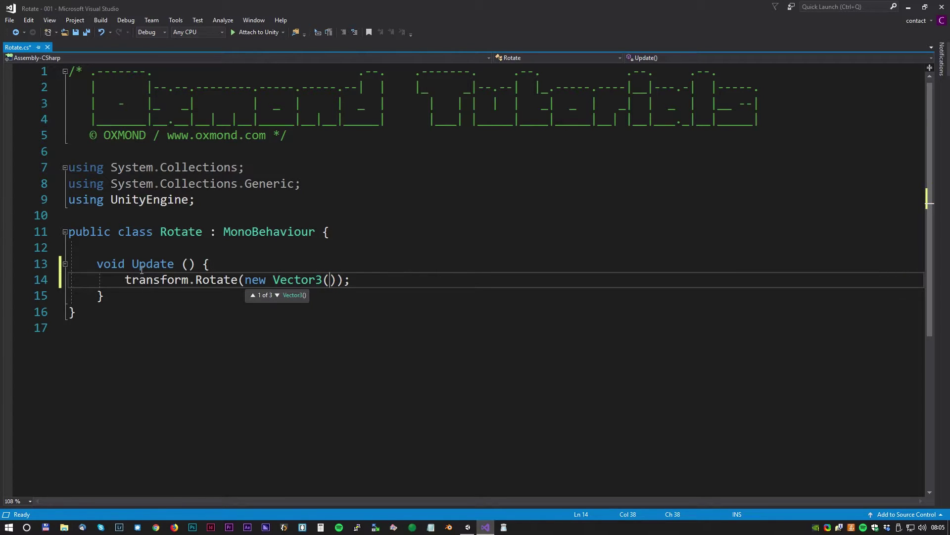
type("0f, 0f, ")
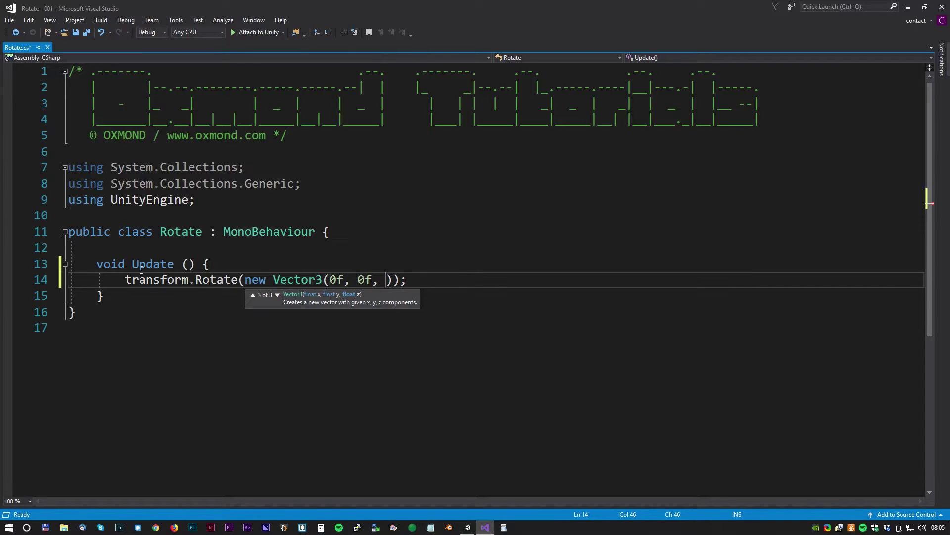
type("1f));")
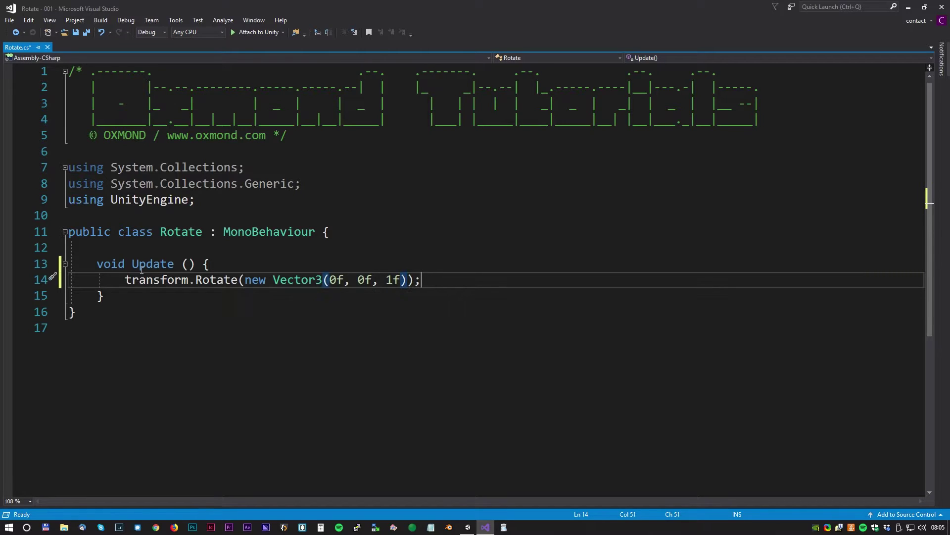
key("ctrl+s")
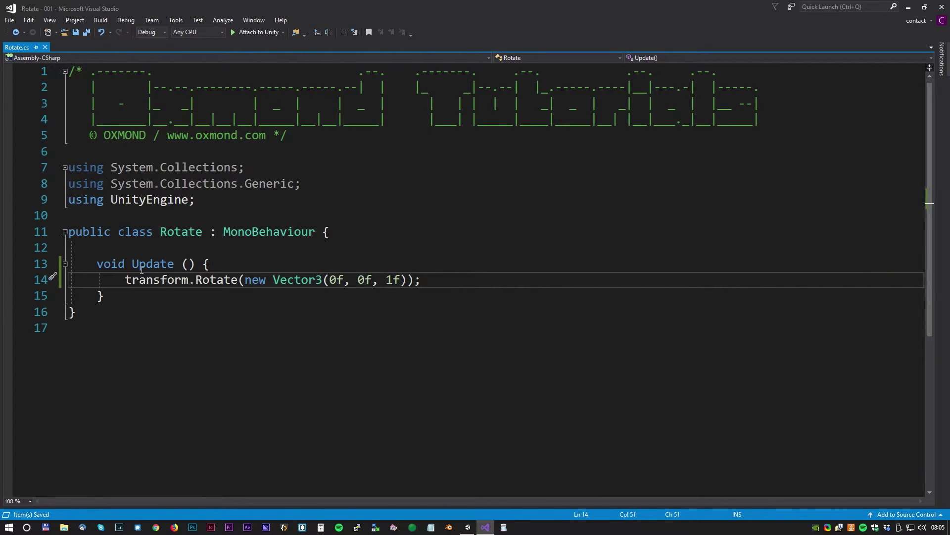
- Play and stop the scene in Unity to test the rotation, then return to Visual Studio
key("alt+Tab")
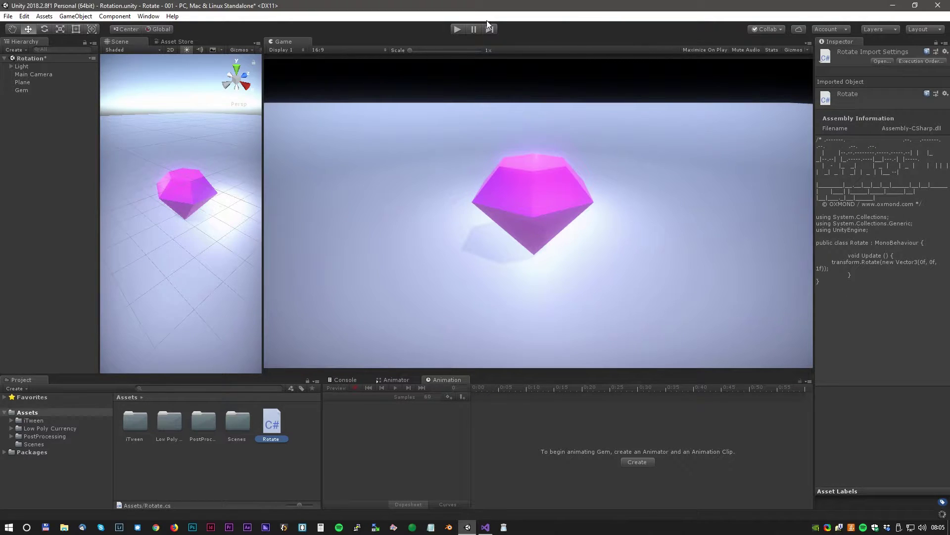
left_click(457, 28)
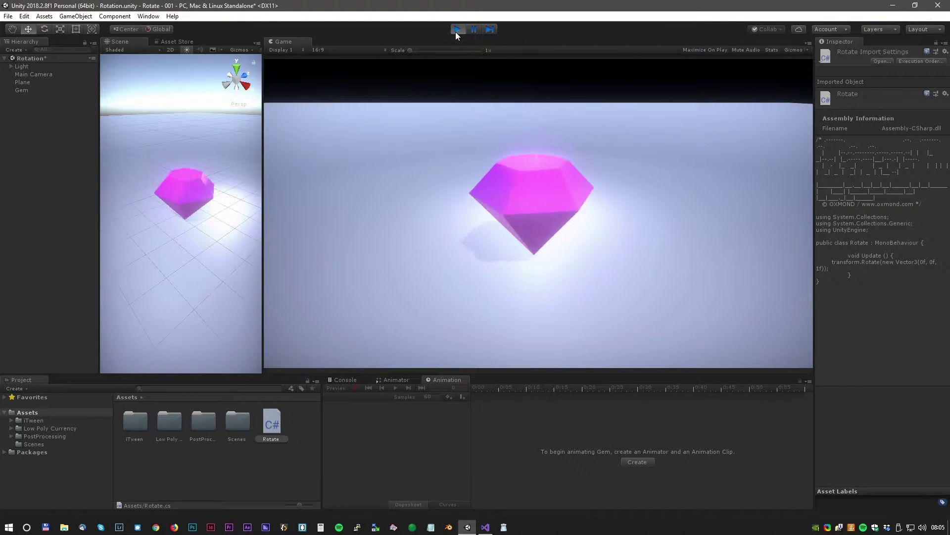
left_click(455, 30)
key("alt+Tab")
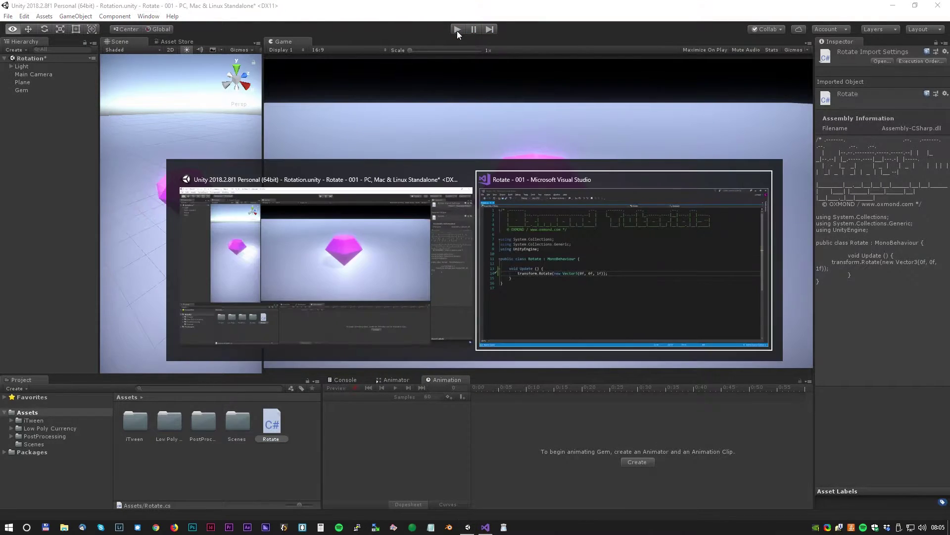
- Multiply the rotation by Time.deltaTime, raise Z to 100f, save, and return to Unity
key("Left")
key("Left")
key("Left")
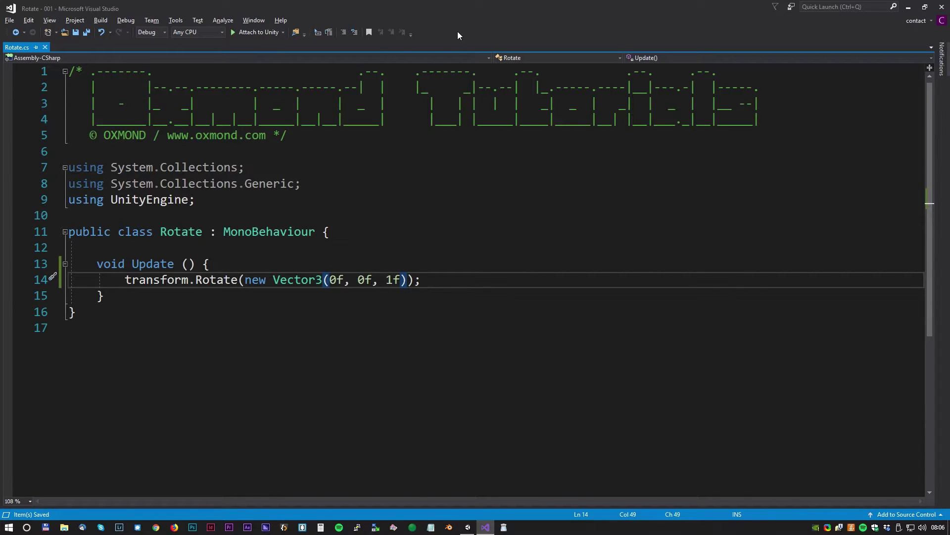
type("* ")
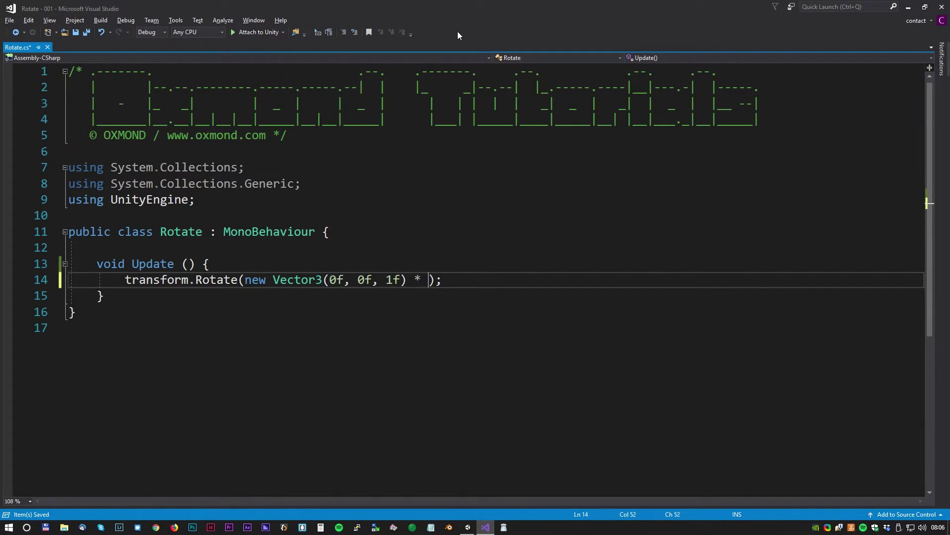
type("Time.de")
key("Tab")
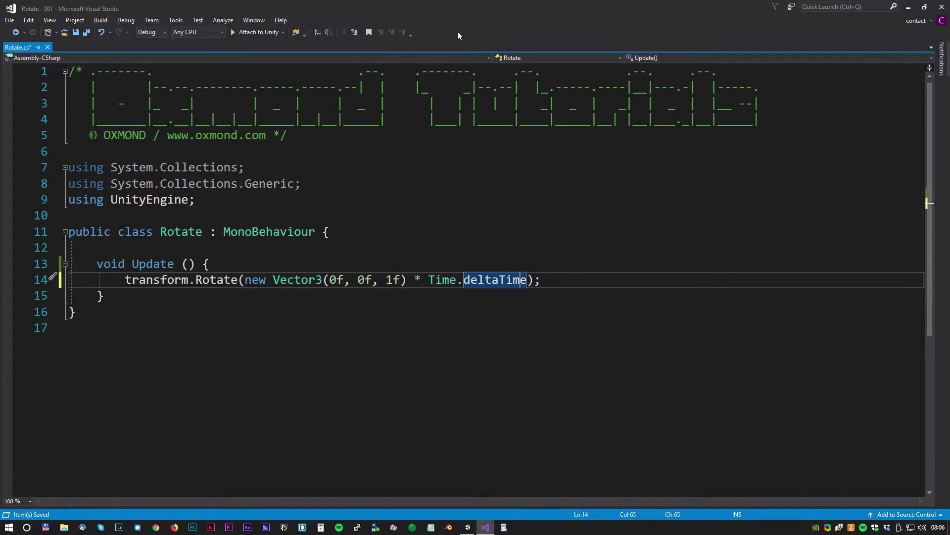
key("Left")
key("Left")
key("Left")
key("Left")
type("00")
key("ctrl+s")
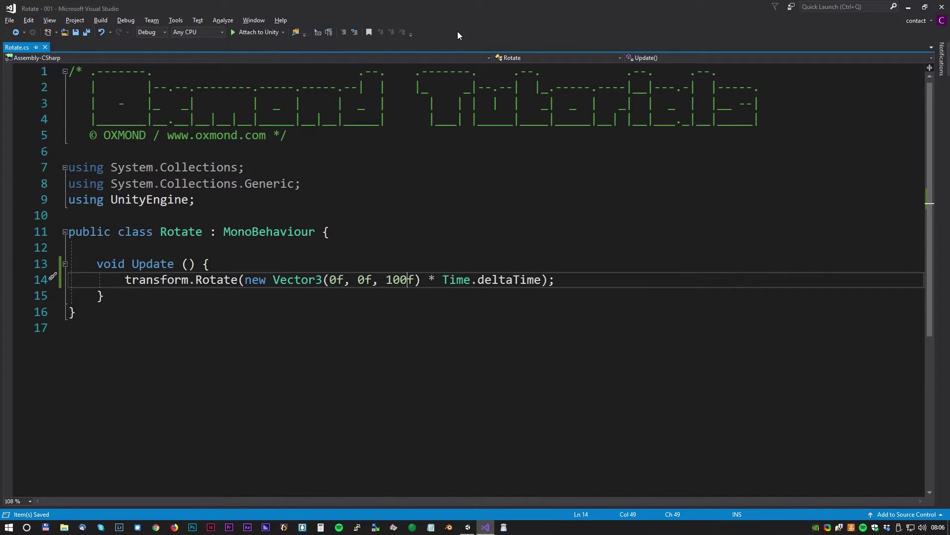
key("alt+Tab")
- Run and stop the scene to check the faster spin, then remove Gem's Rotate component
left_click(457, 31)
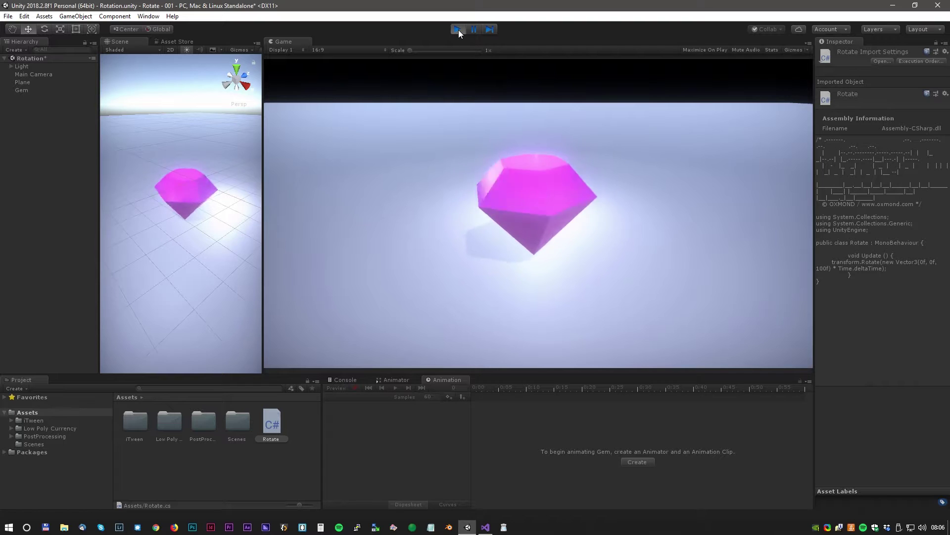
left_click(458, 30)
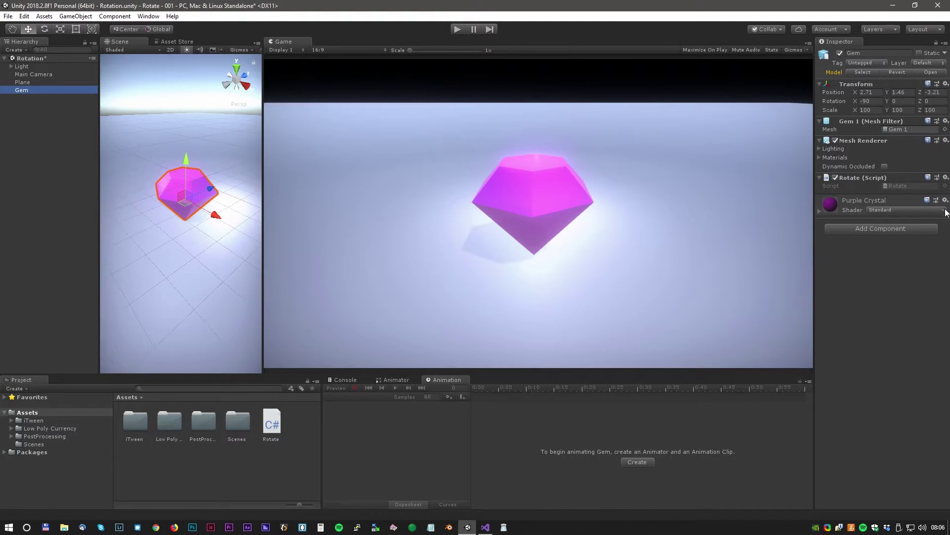
left_click(945, 178)
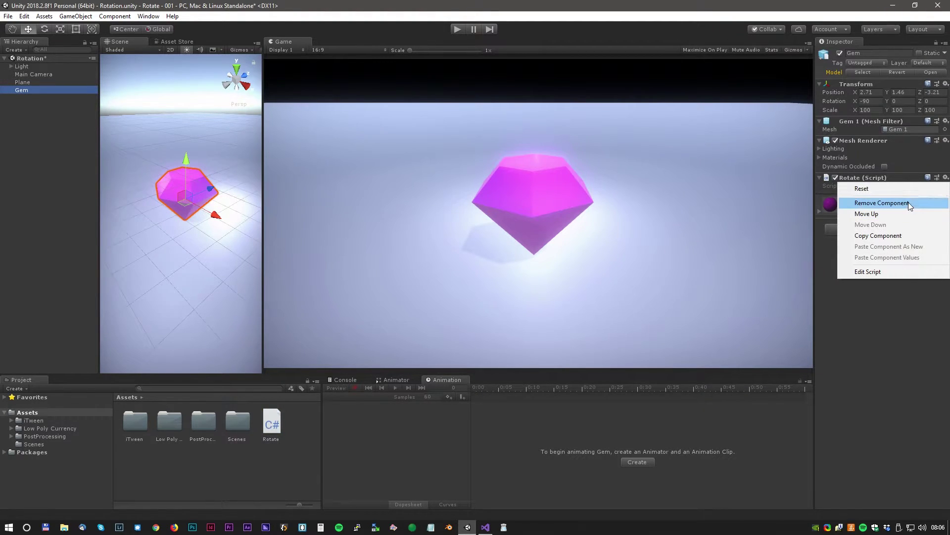
left_click(909, 203)
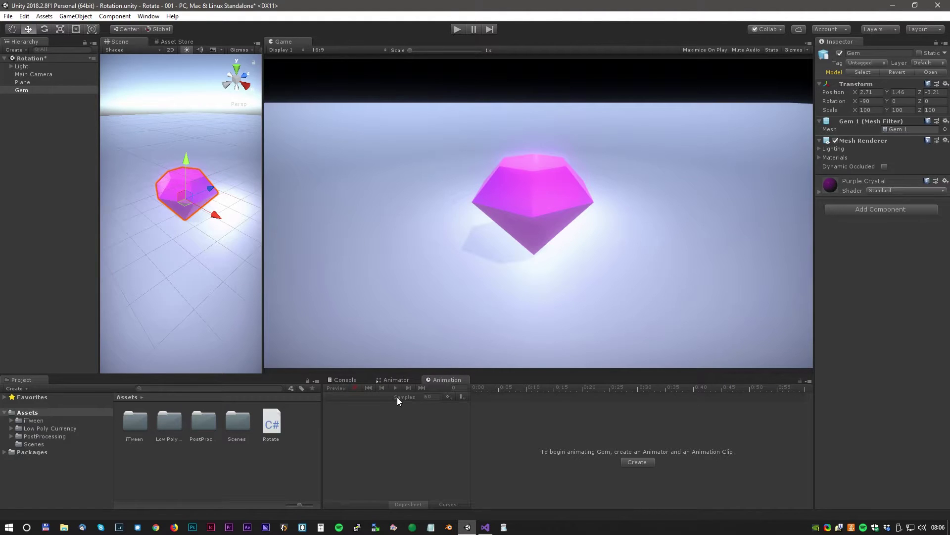
- Start a new animation clip for Gem, and create and enter an Animations folder
left_click(23, 91)
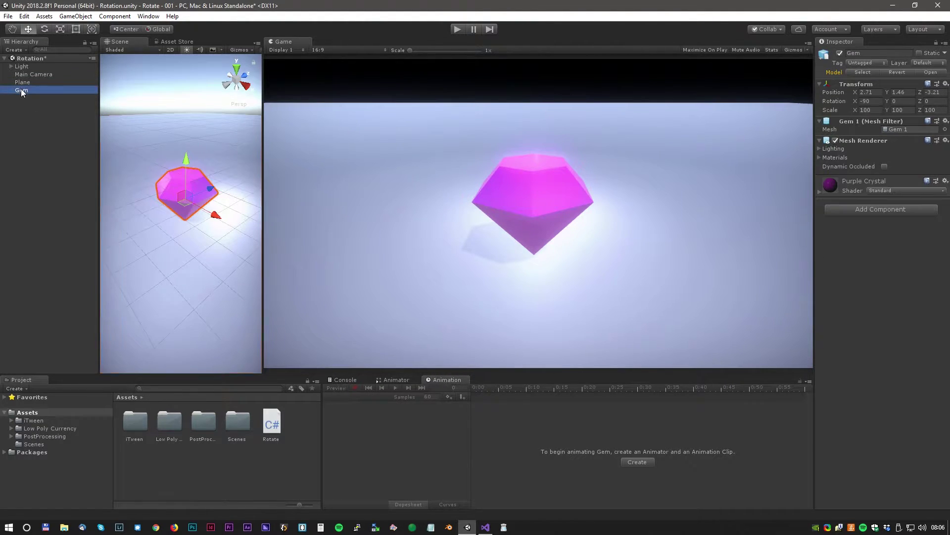
left_click(641, 463)
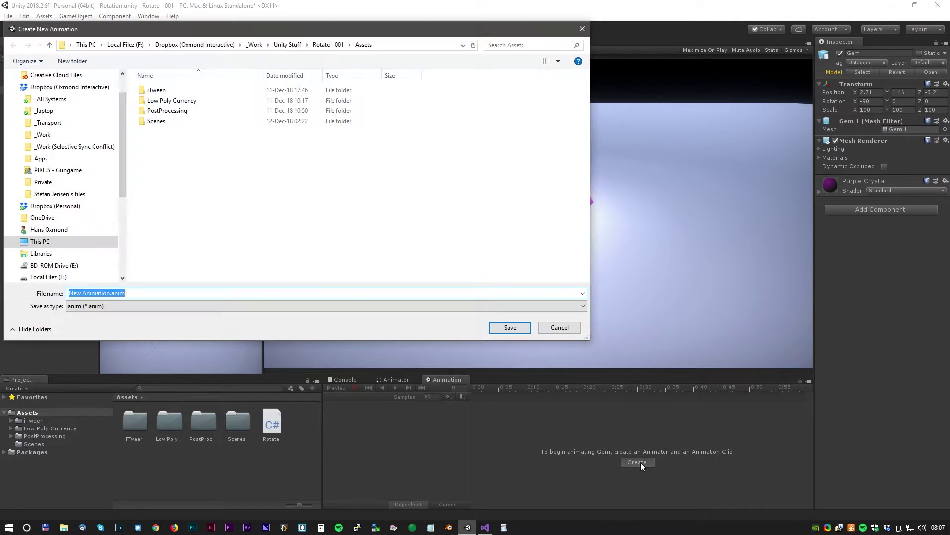
right_click(296, 205)
mouse_move(318, 367)
left_click(442, 371)
type("Animations")
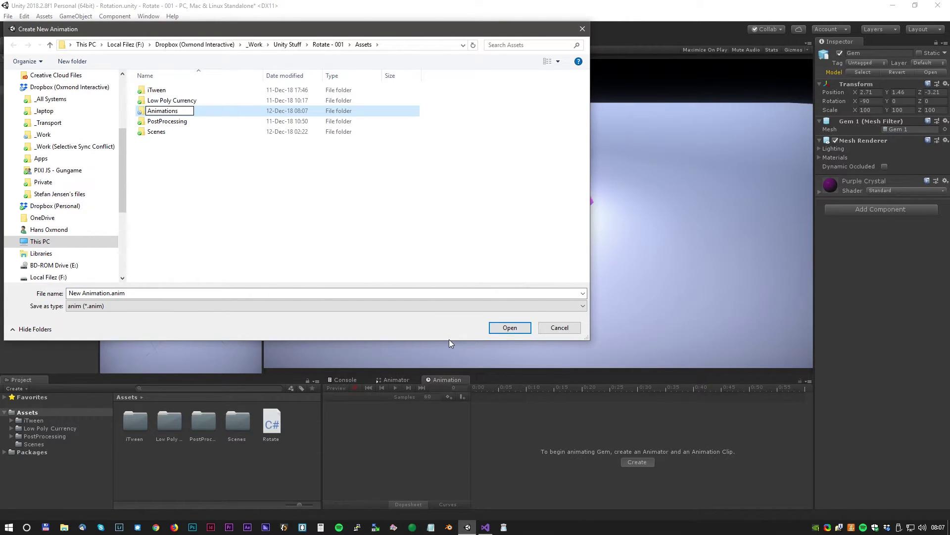
key("Return")
double_click(162, 91)
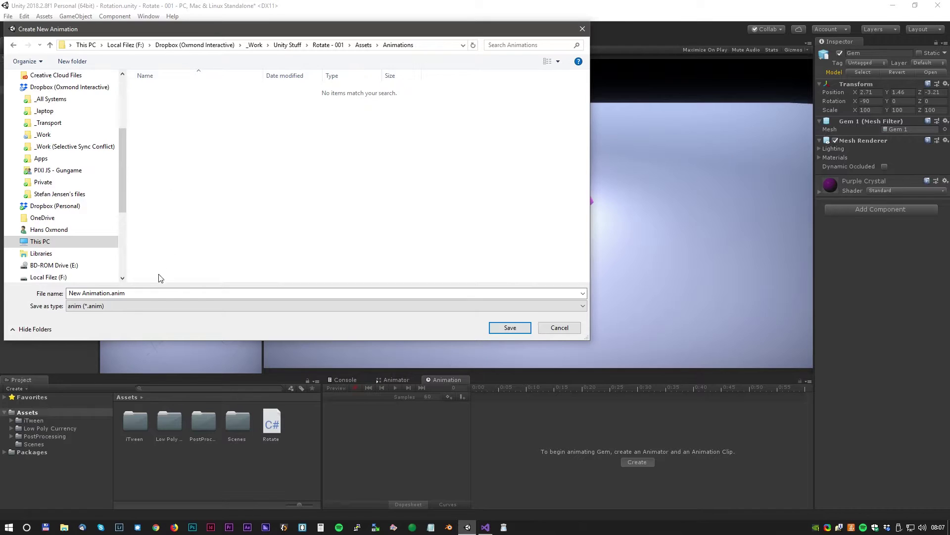
type("GemRotate")
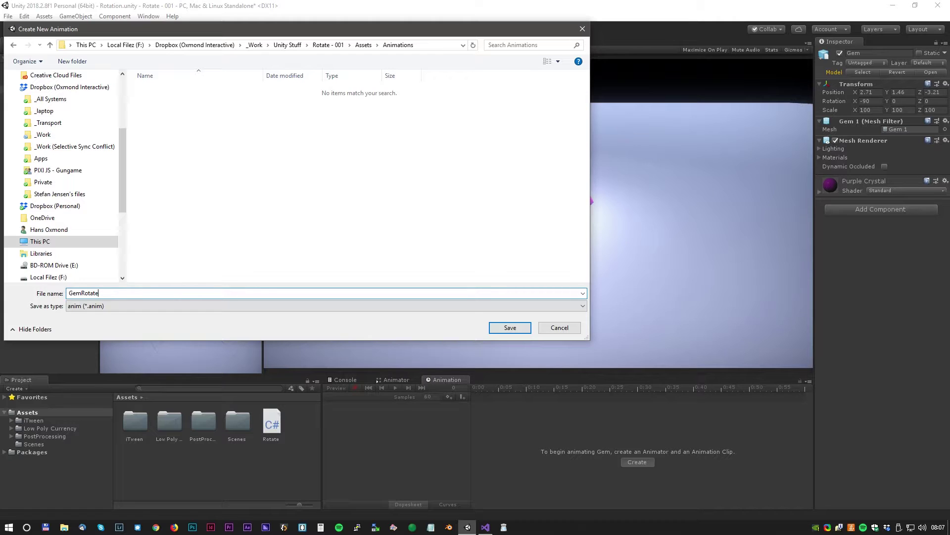
- Save the GemRotate clip and add the Transform Rotation property to it
left_click(510, 328)
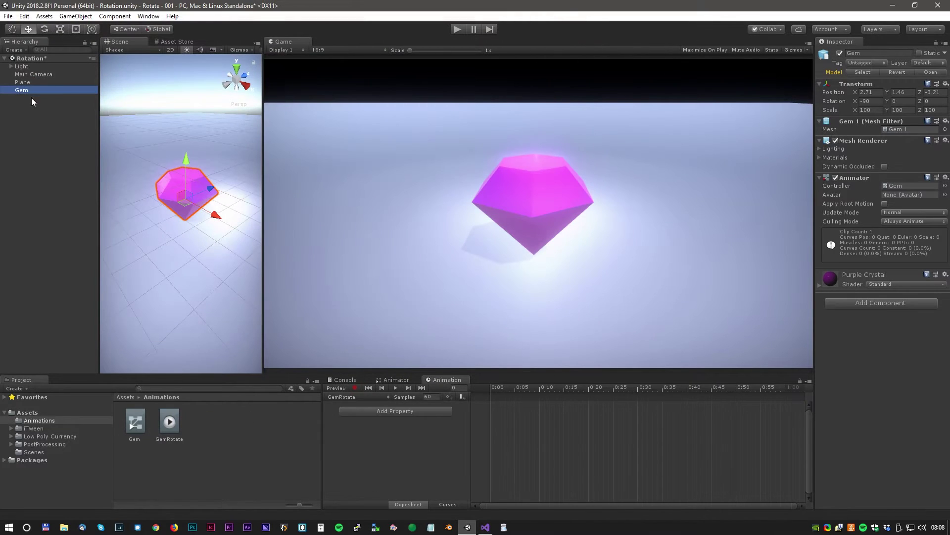
left_click(30, 121)
left_click(392, 411)
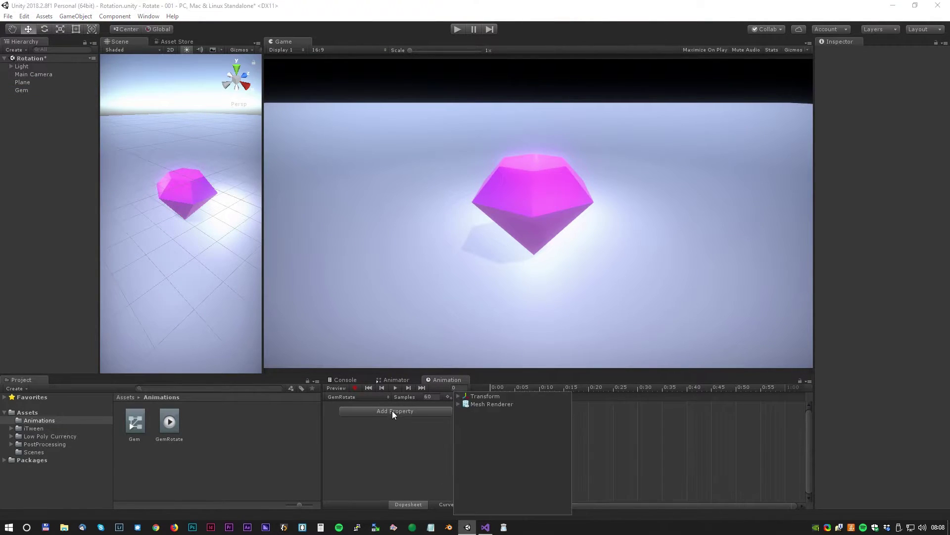
left_click(456, 395)
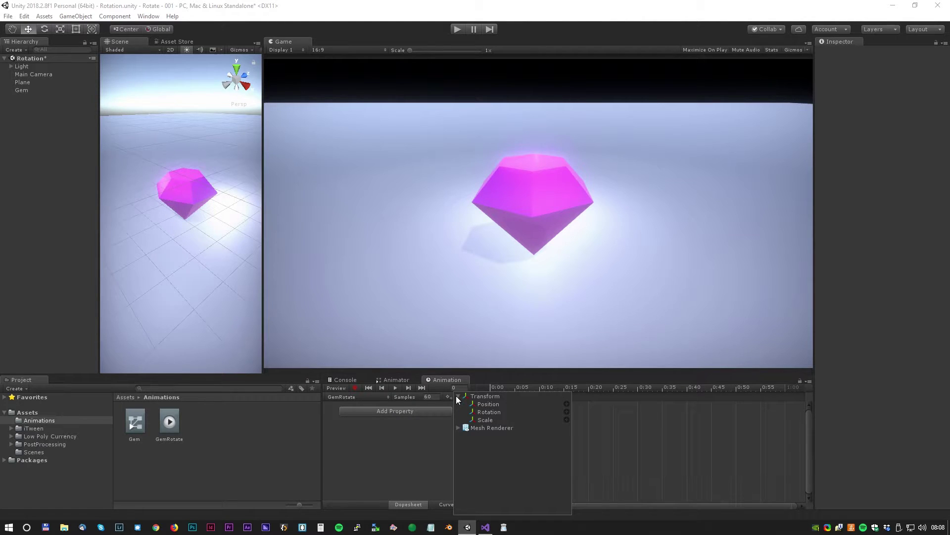
left_click(539, 411)
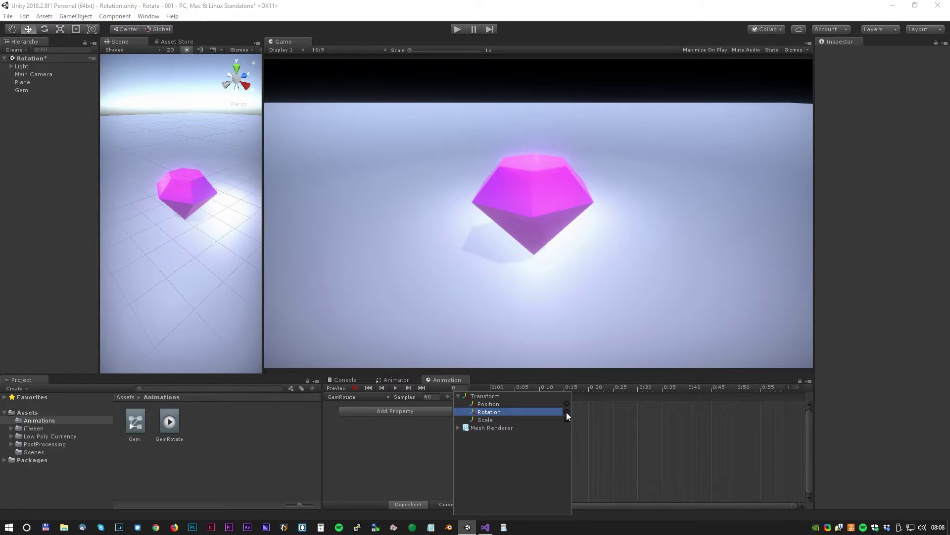
left_click(567, 412)
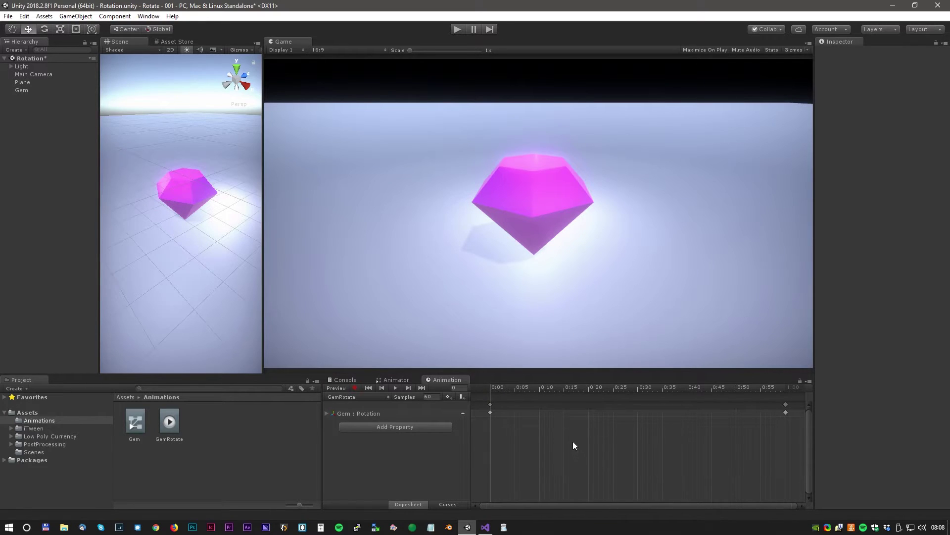
left_click(326, 413)
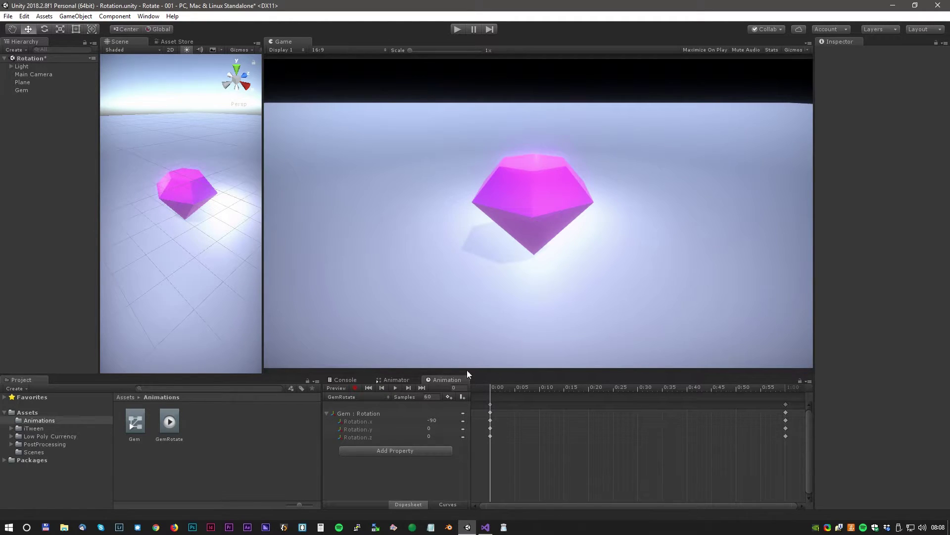
- Key Rotation.z to 360 at frame 60, scrub to preview it, and play the scene
left_click_drag(626, 392, 785, 398)
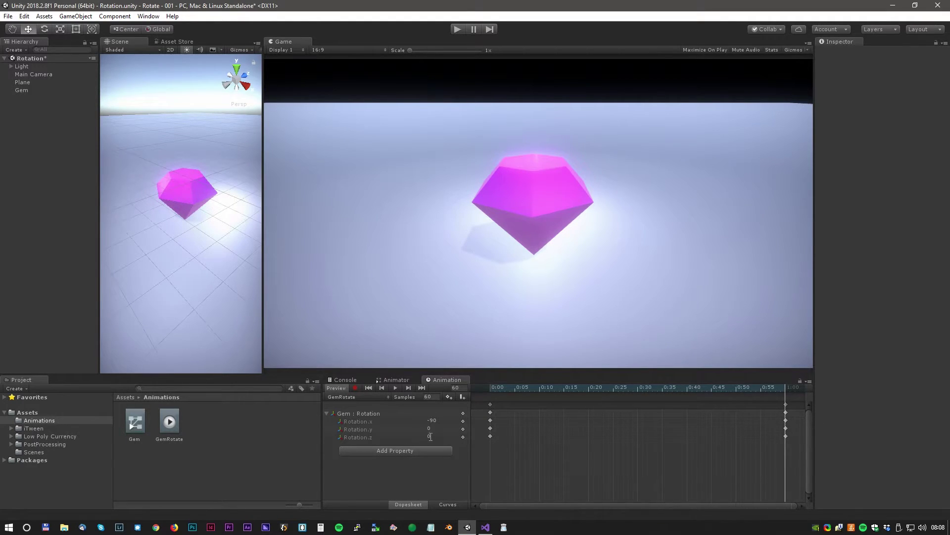
type("360")
left_click_drag(783, 387, 741, 387)
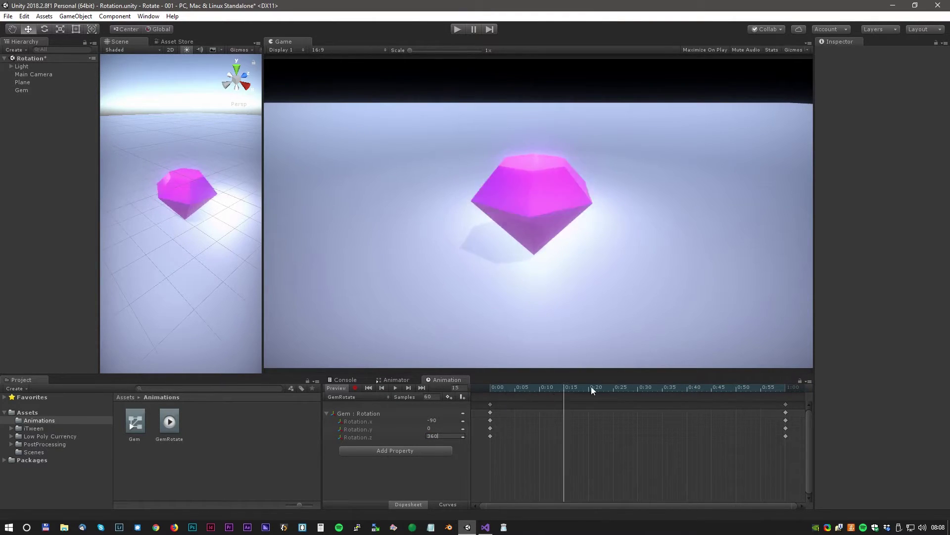
left_click_drag(741, 388, 599, 383)
left_click(457, 29)
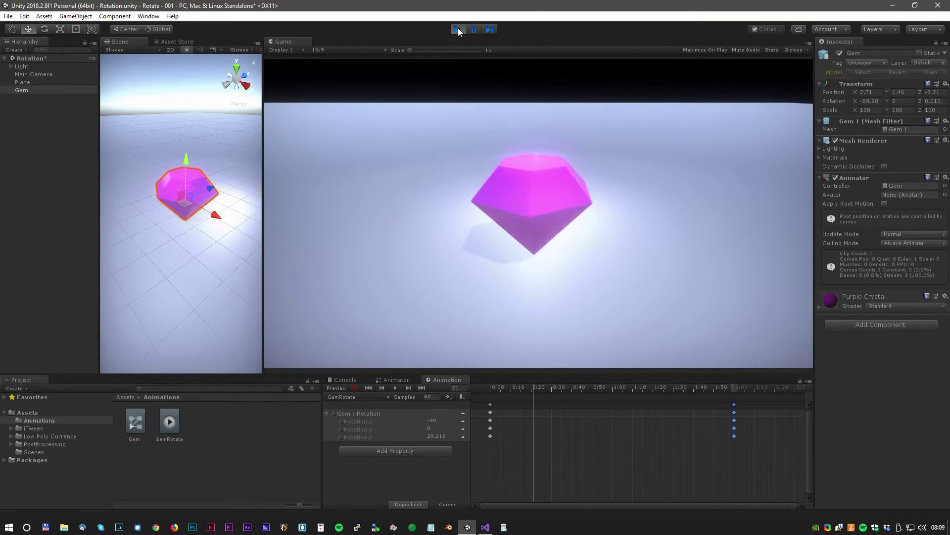
- Stop play, then in Curves view make Rotation.z linear and return the Rotation.y key to 0
left_click(458, 28)
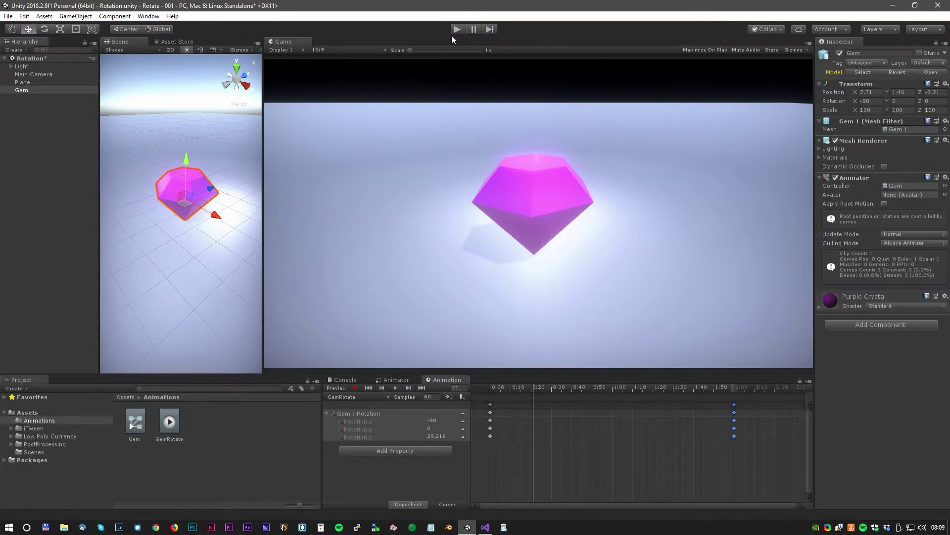
left_click(448, 504)
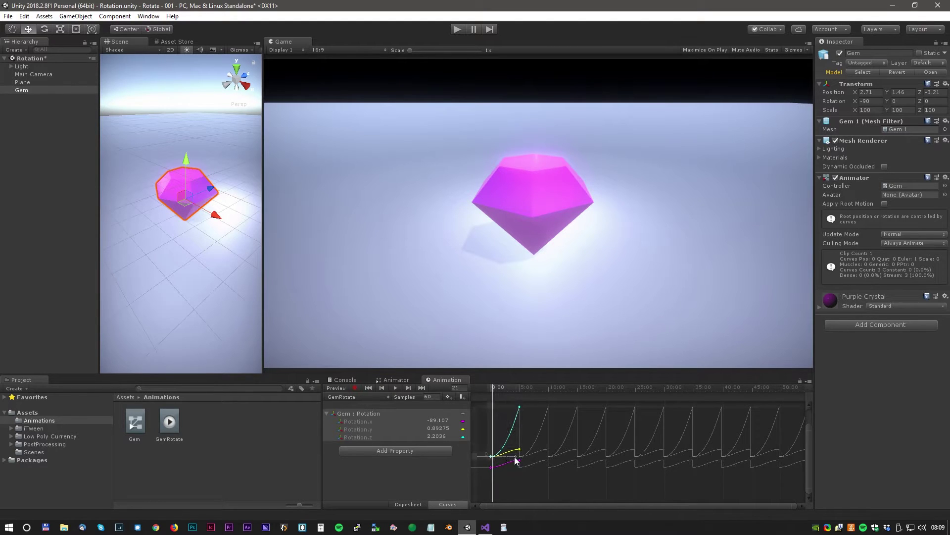
double_click(508, 434)
left_click_drag(509, 433, 503, 436)
mouse_move(519, 448)
left_mouse_down()
mouse_move(501, 459)
mouse_move(517, 450)
left_mouse_up()
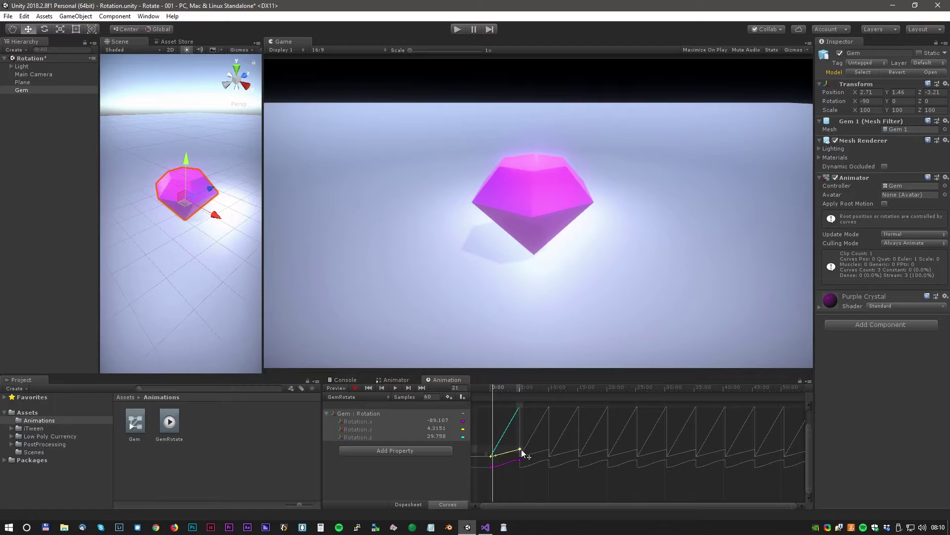
mouse_move(521, 450)
left_mouse_down()
mouse_move(513, 462)
mouse_move(524, 462)
left_mouse_up()
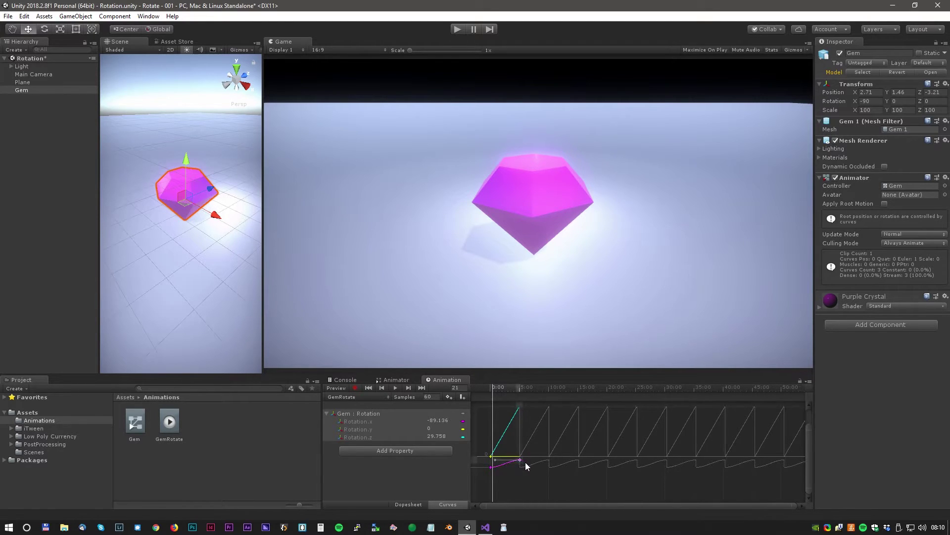
- Play the scene to test the gem's steady spin
left_click(456, 29)
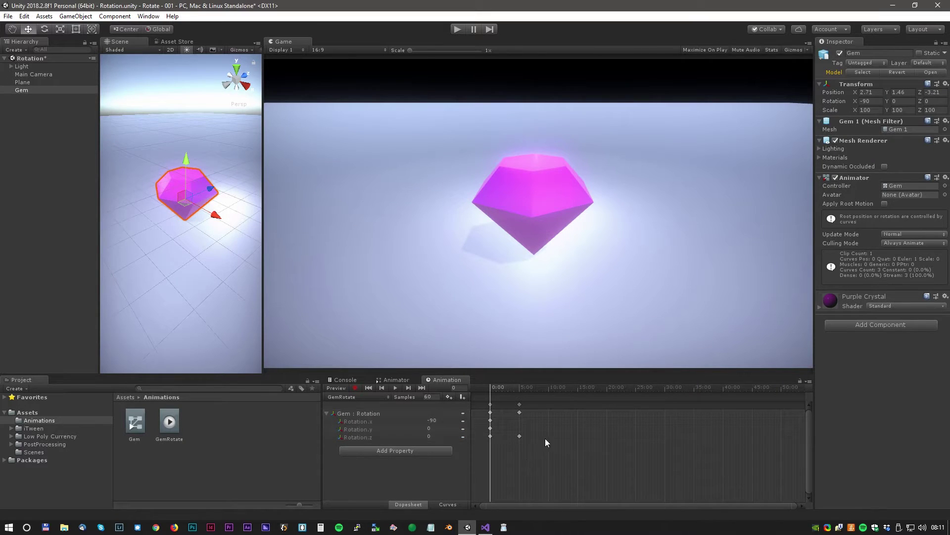
- Box-select the gem's rotation keyframes after 0:00 to remove them
mouse_move(536, 406)
left_mouse_down()
mouse_move(476, 452)
mouse_move(512, 402)
mouse_move(507, 438)
left_mouse_up()
left_click(536, 459)
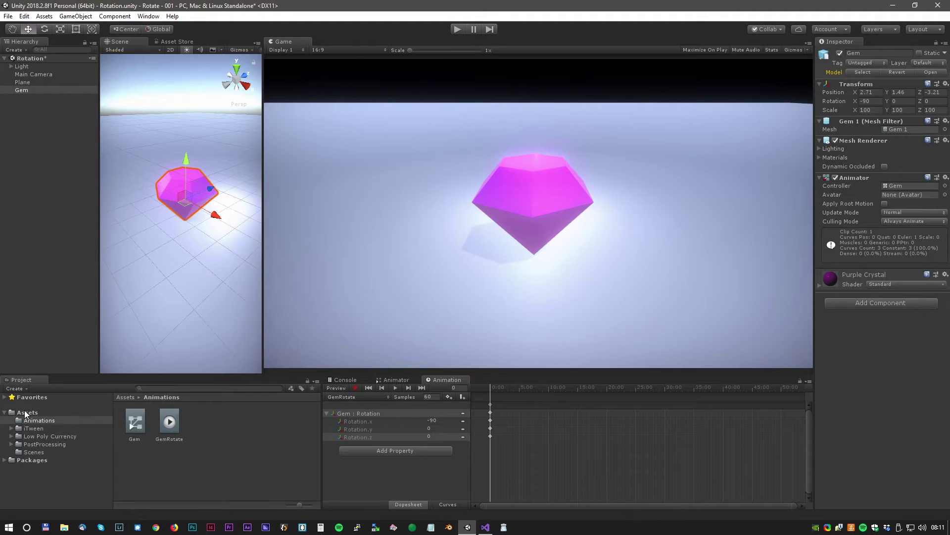
- Create a RotateTween C# script in Assets, attach it to Gem, and open it in Visual Studio
left_click(24, 409)
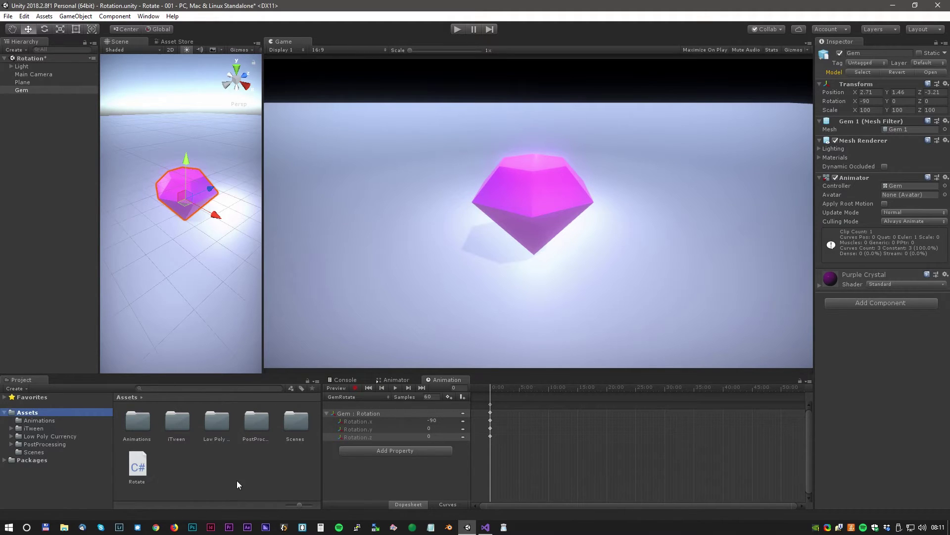
right_click(201, 471)
mouse_move(276, 239)
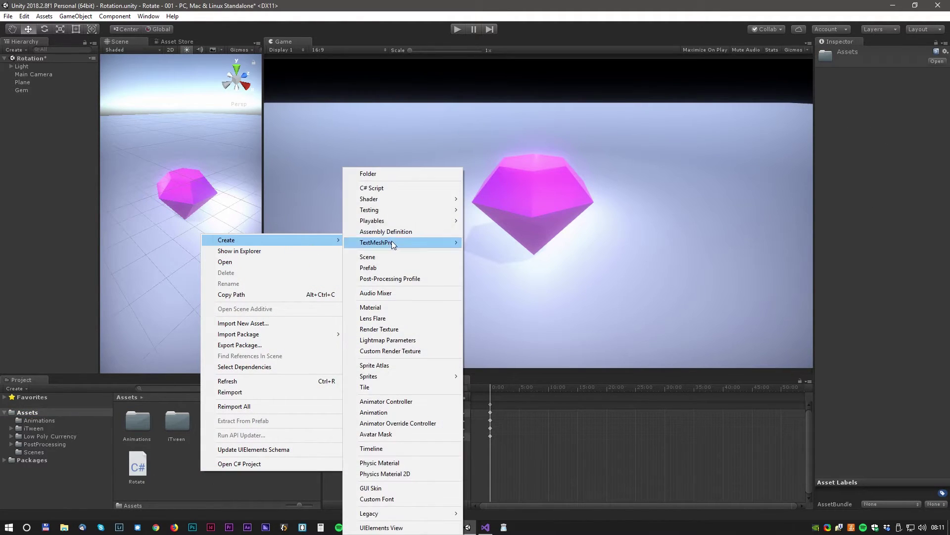
left_click(397, 191)
type("RotateTween")
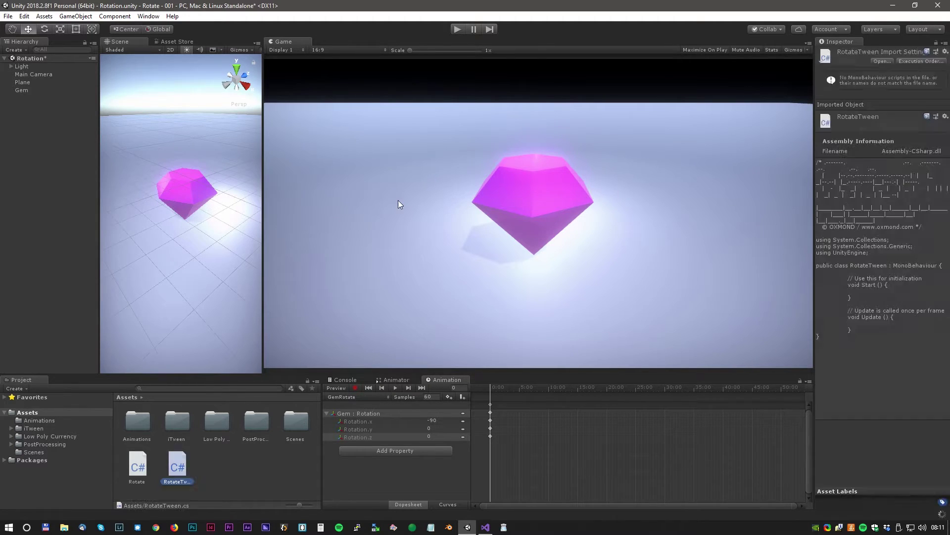
left_click(25, 90)
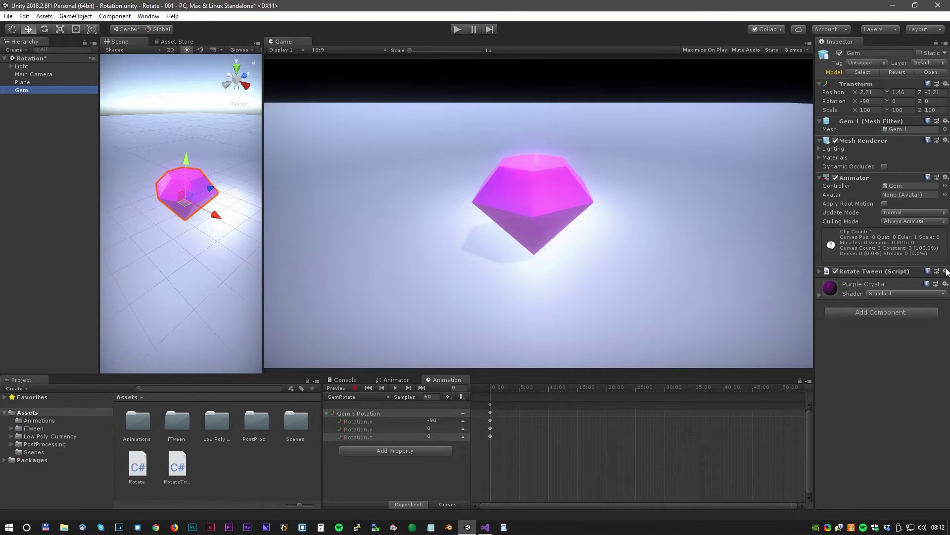
left_click(179, 467)
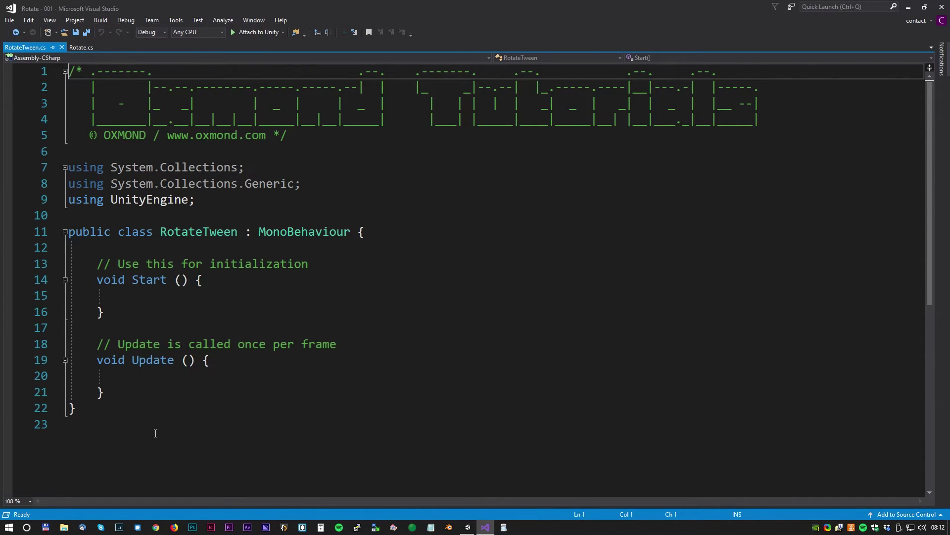
- Delete the Update method and the initialization comment from RotateTween
left_click_drag(119, 398, 52, 347)
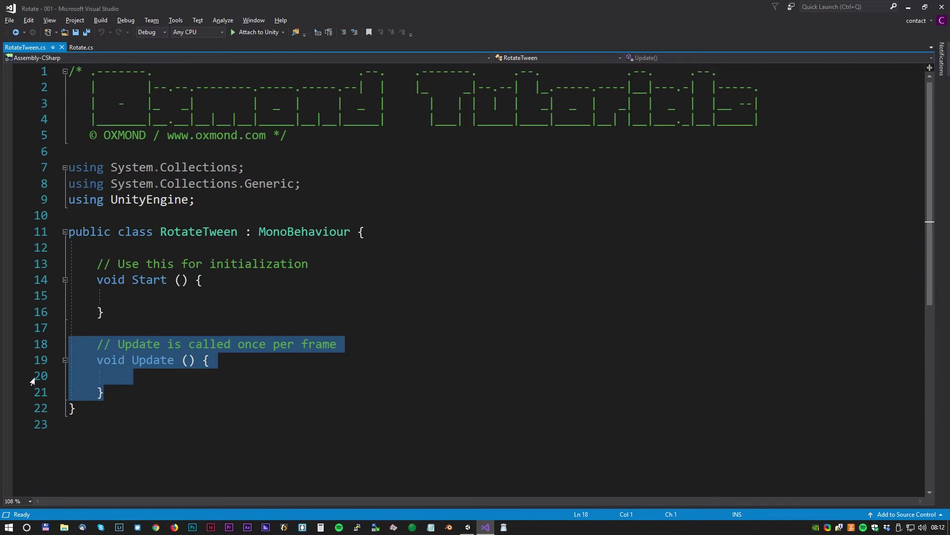
key("Delete")
left_click_drag(317, 265, 97, 263)
key("Delete")
left_click(113, 297)
type("iTW")
- In Start, write iTween.RotateTo(this.gameObject, iTween.Hash("z", 180, "time", 1.5f, "easetype", easeType))
key("Tab")
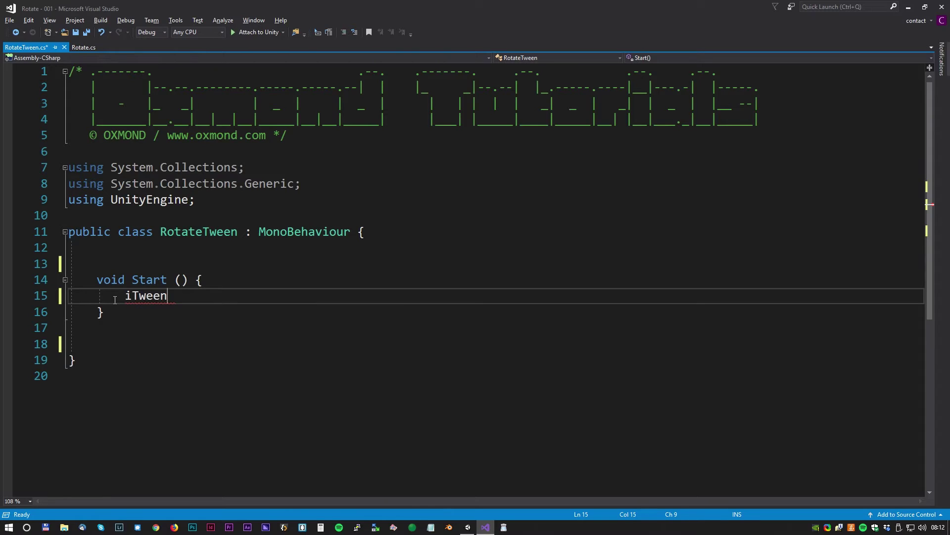
type(".")
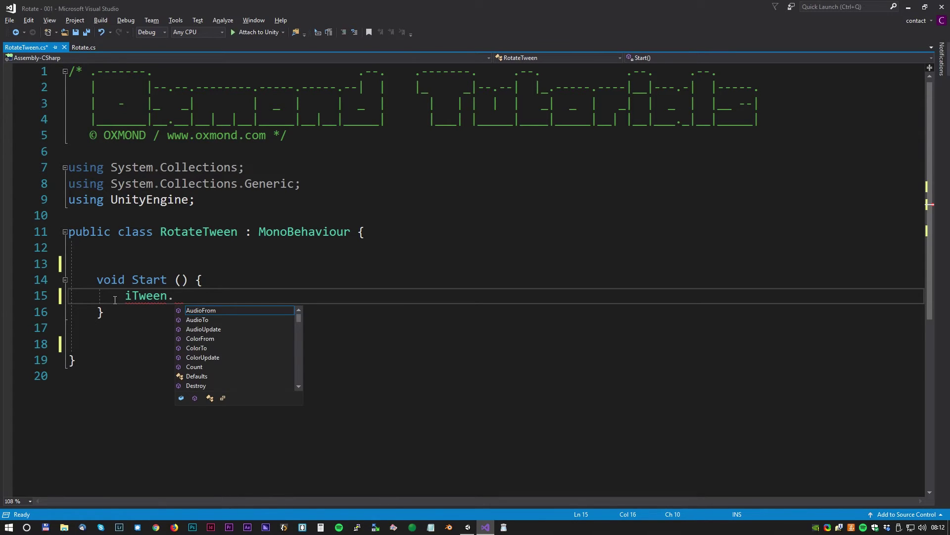
type("ro")
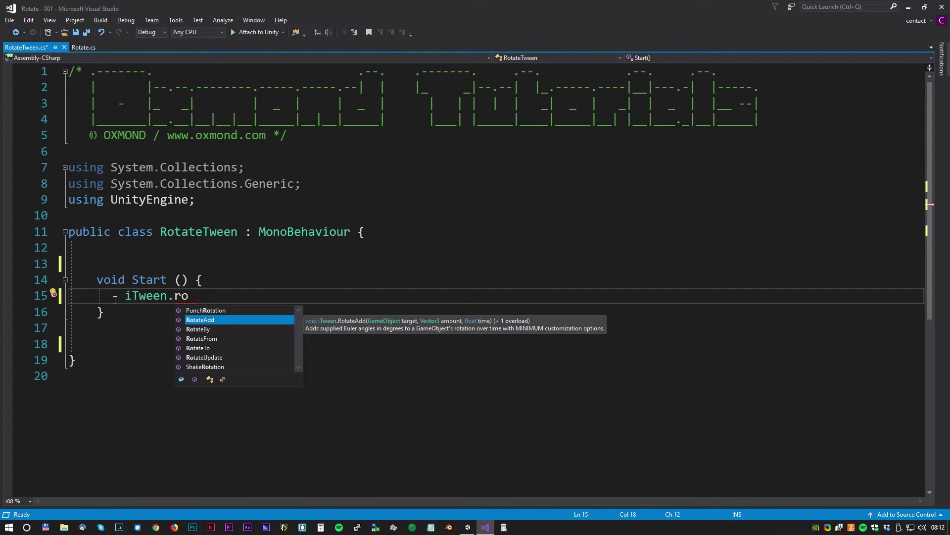
key("Down")
key("Down")
key("Down")
key("Tab")
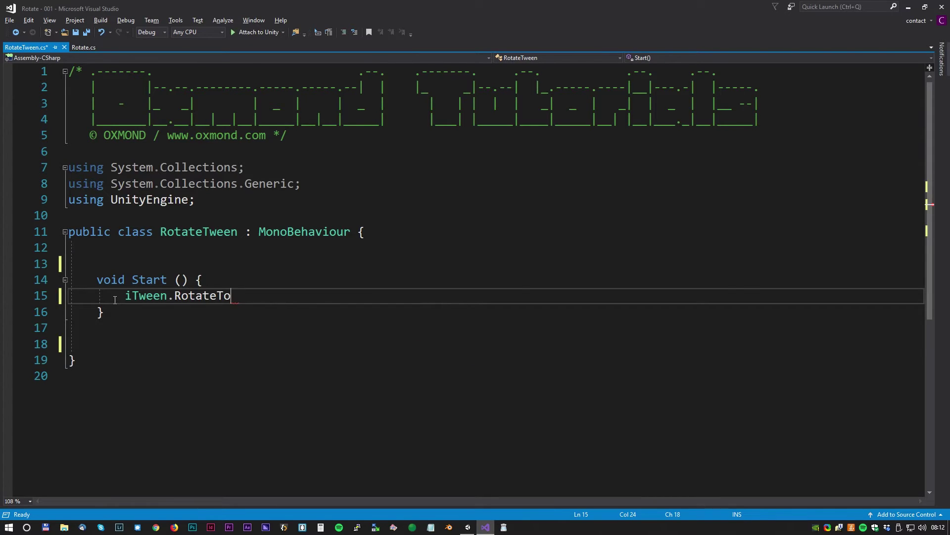
type("();")
type("this.gam);")
key("Tab")
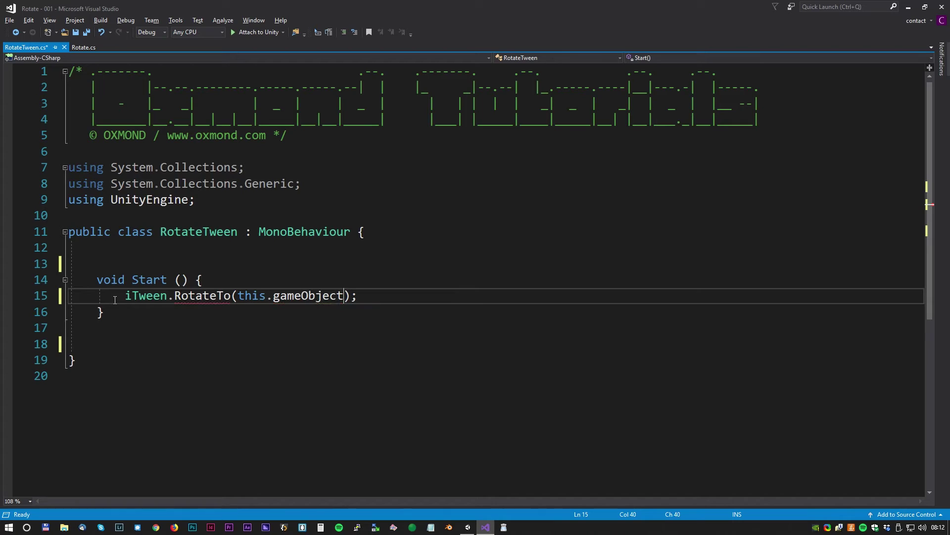
type(", itween.Hash")
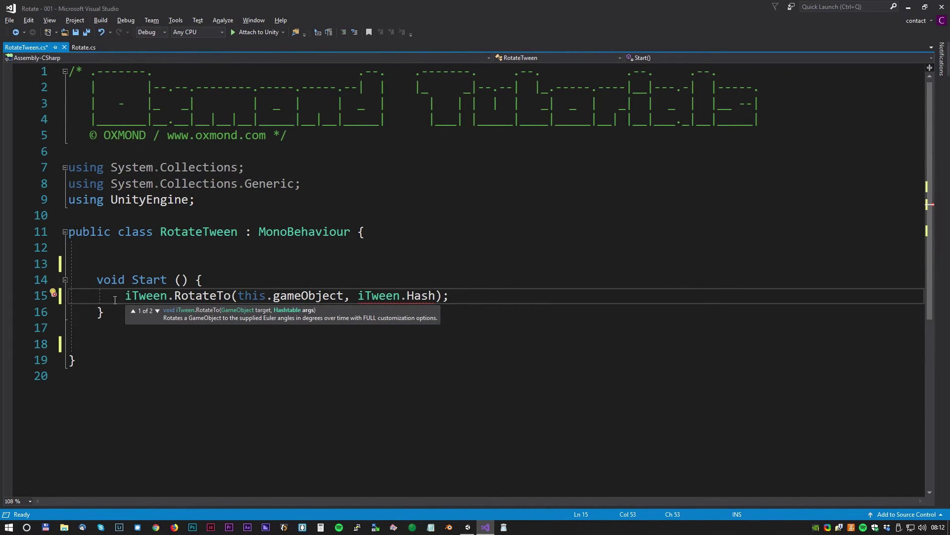
type("()")
key("Left")
type("\"z\"")
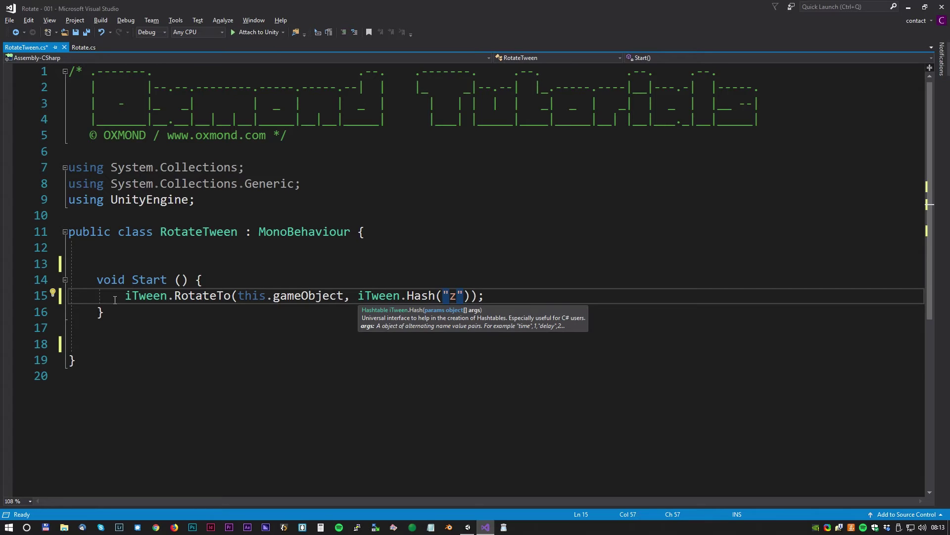
type(", 180, ")
type("\"time\", ")
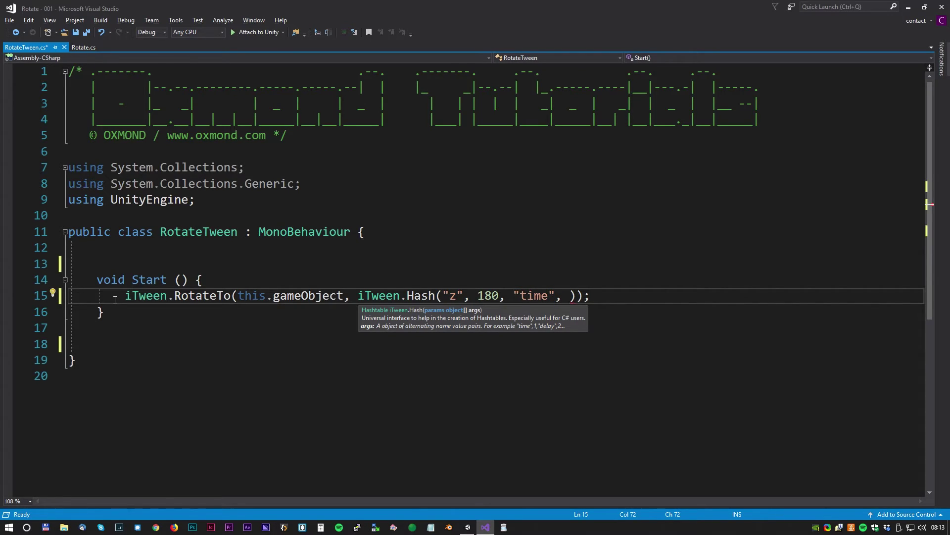
type("1.5")
type("f, ")
type("\"easetype\", ")
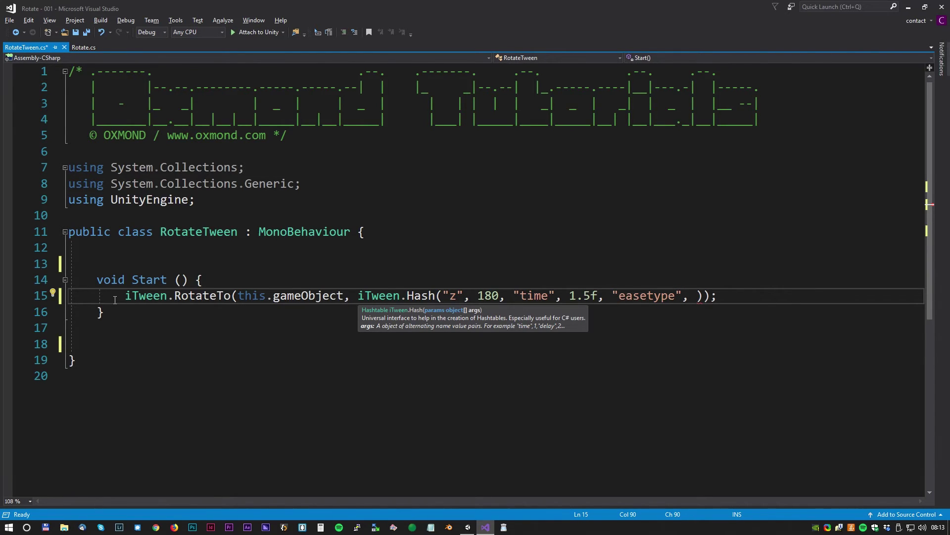
type("easeType")
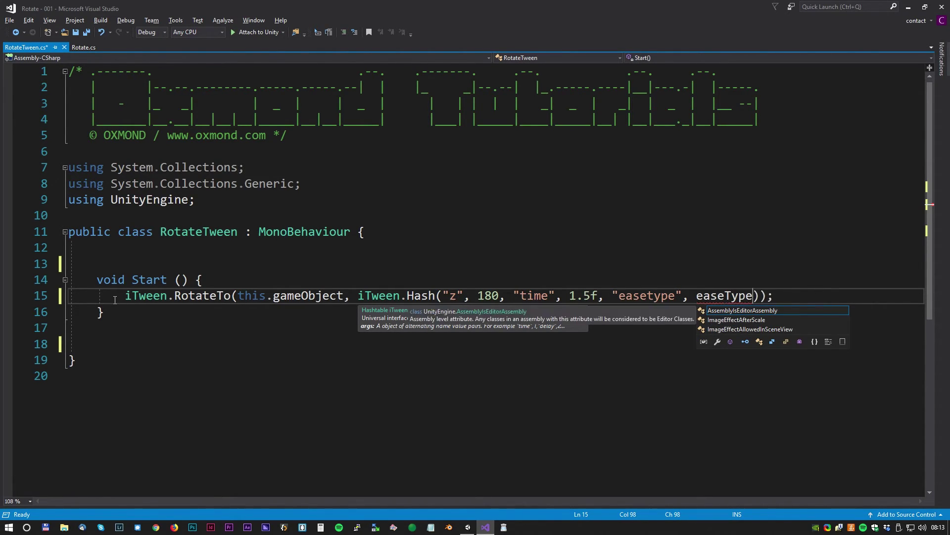
- Declare a public iTween.EaseType easeType field at the top of RotateTween
left_click(111, 253)
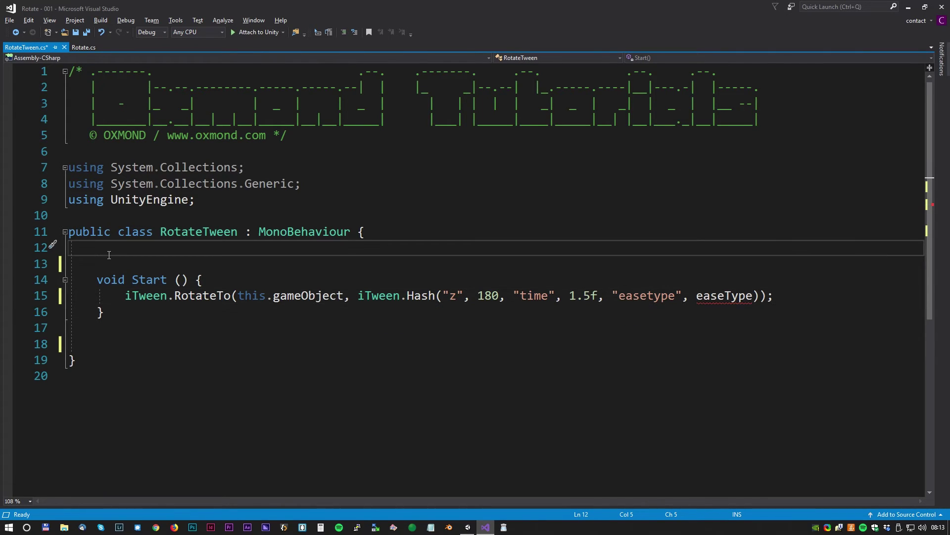
key("Return")
type("public")
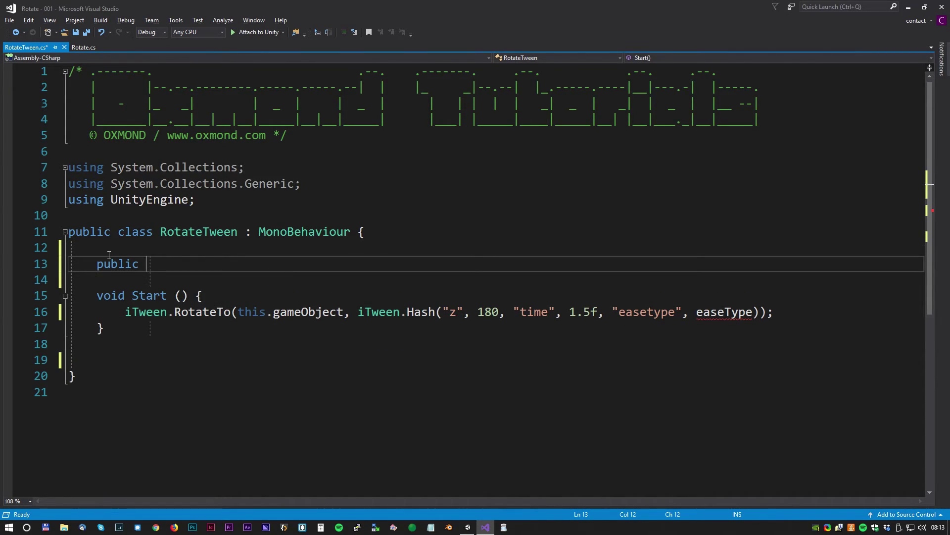
type(" iTween.ea")
key("Tab")
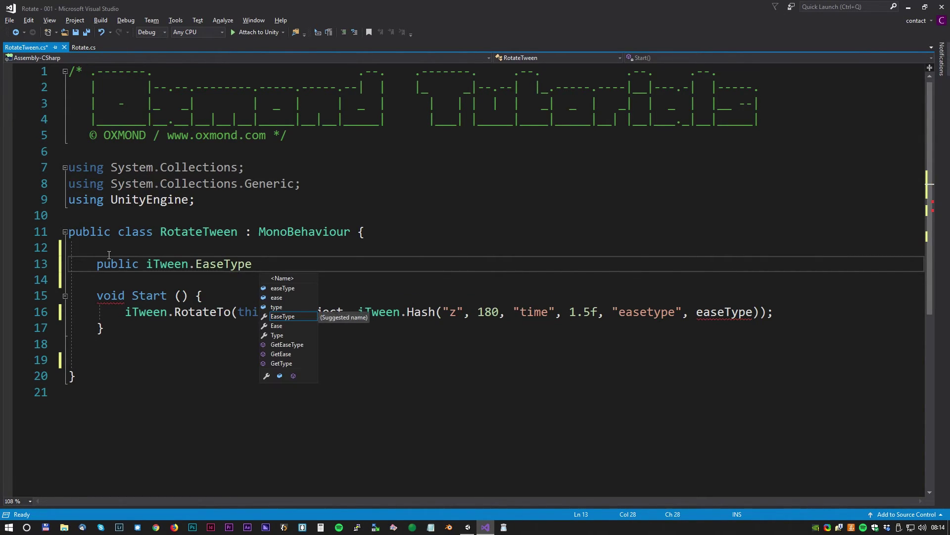
type("easeType;")
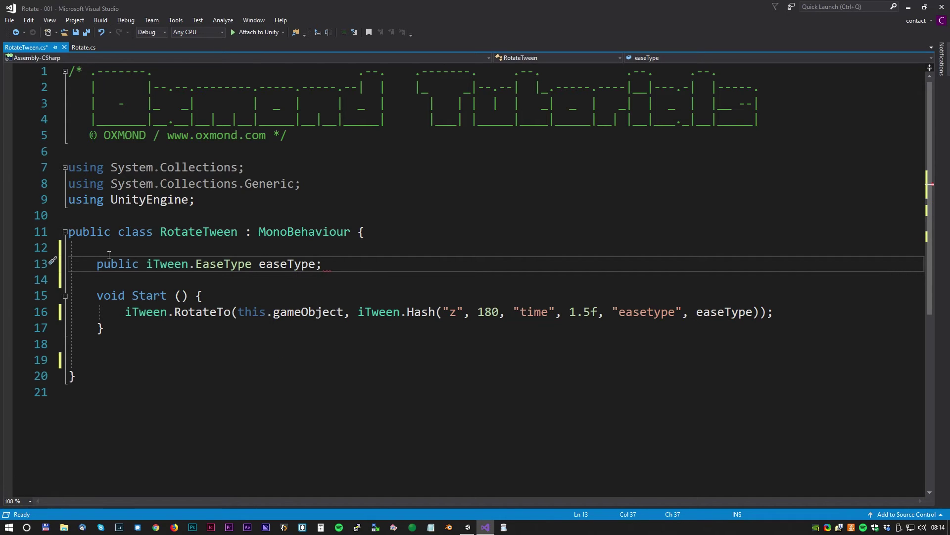
left_click(755, 312)
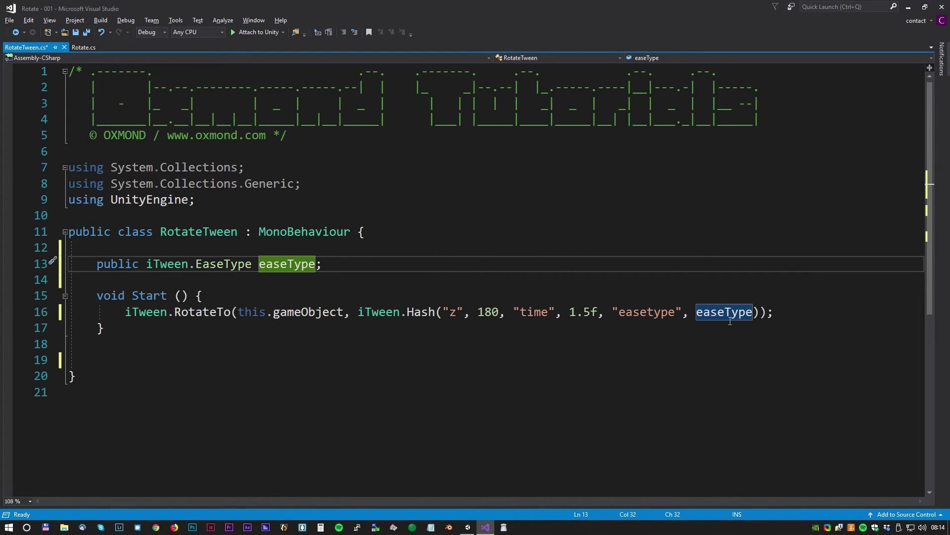
type(", ")
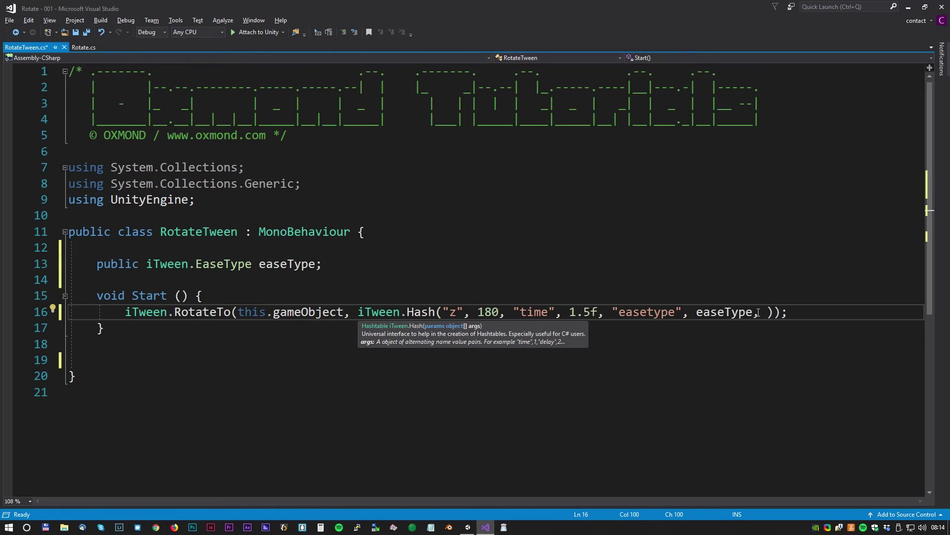
type("\"looptype\",")
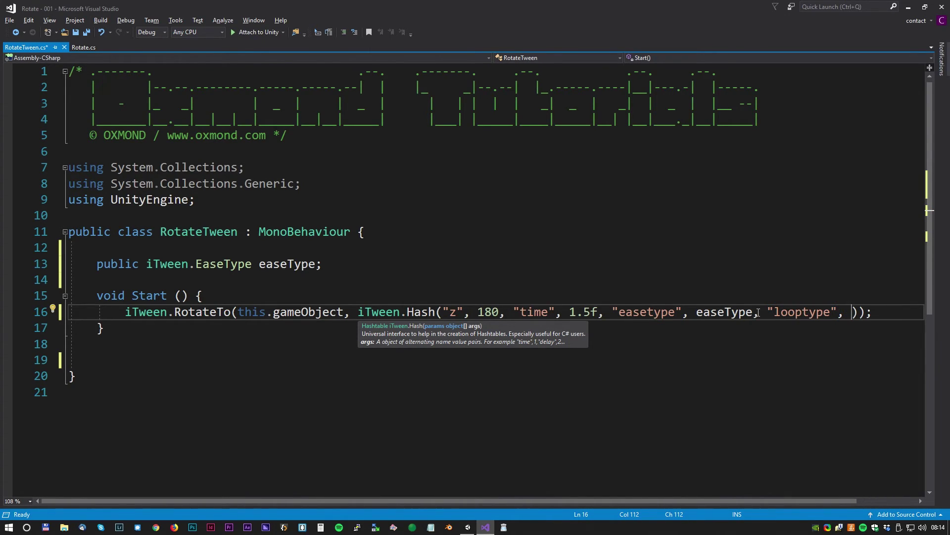
- Duplicate the easeType declaration as a public iTween.LoopType loopType field
left_click(287, 264)
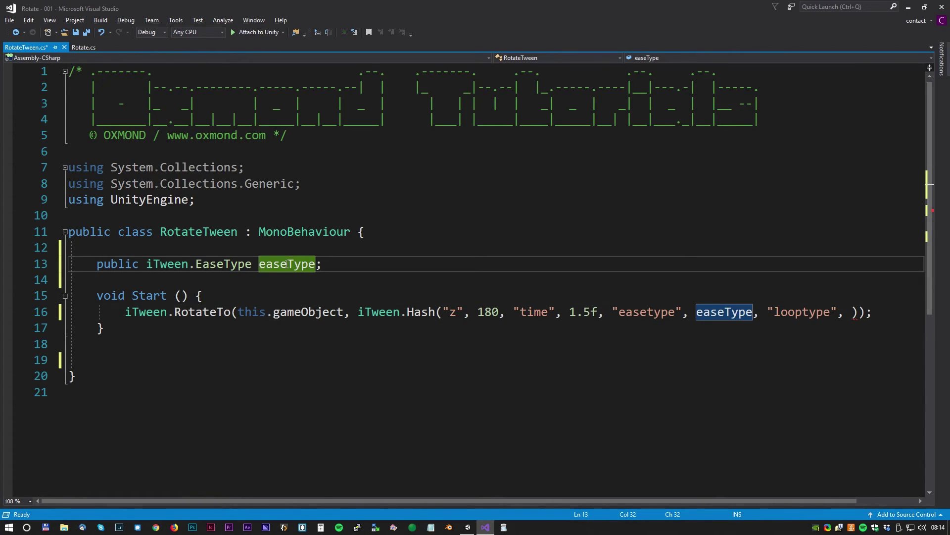
key("ctrl+c")
key("ctrl+v")
left_click(197, 280)
key("Delete")
key("Delete")
key("Delete")
type("Loop")
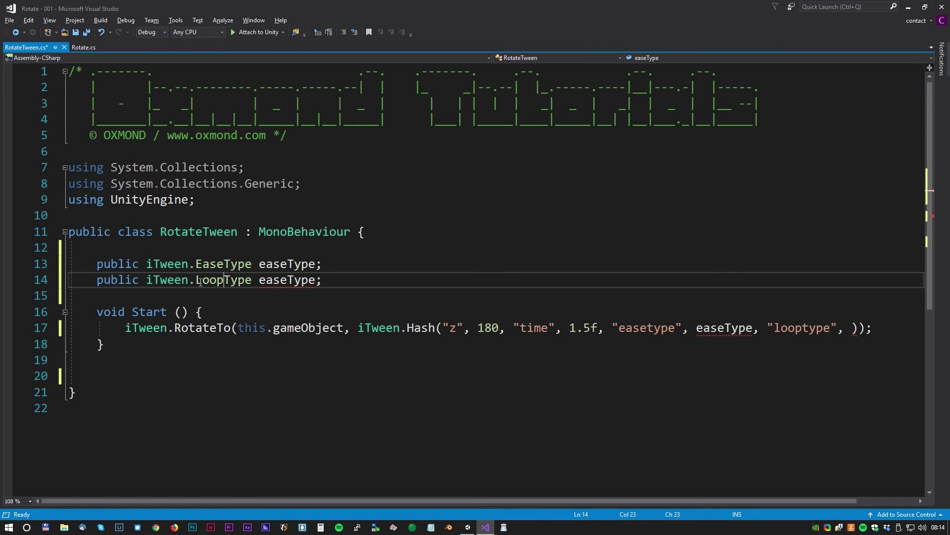
key("Right")
key("Right")
key("Right")
key("BackSpace")
key("BackSpace")
key("BackSpace")
type("loop")
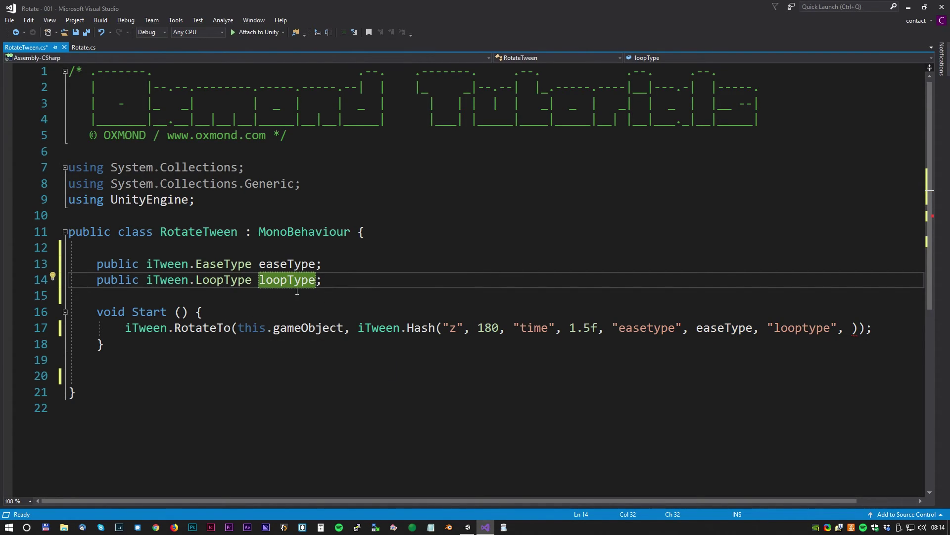
- Pass loopType as the "looptype" argument in the RotateTo Hash
double_click(289, 283)
key("ctrl+c")
left_click(854, 328)
key("ctrl+v")
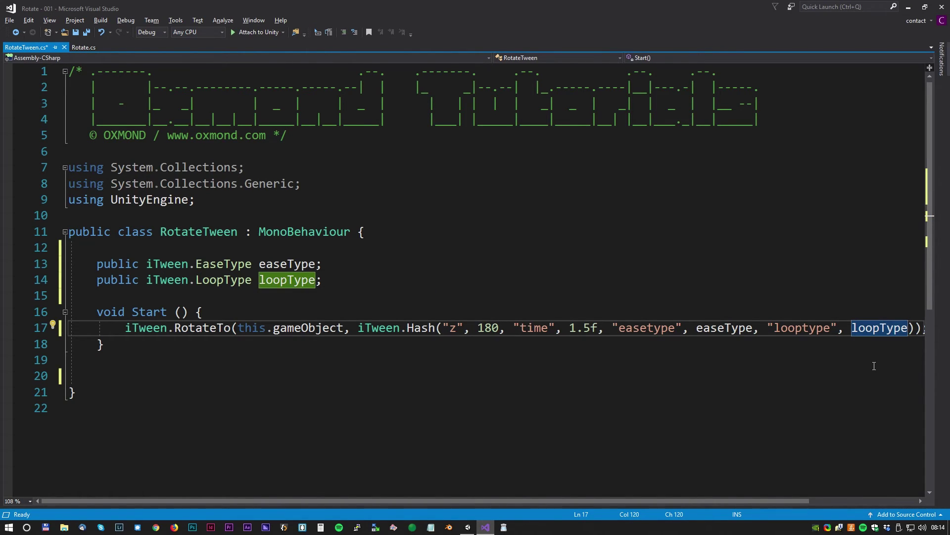
left_click(102, 360)
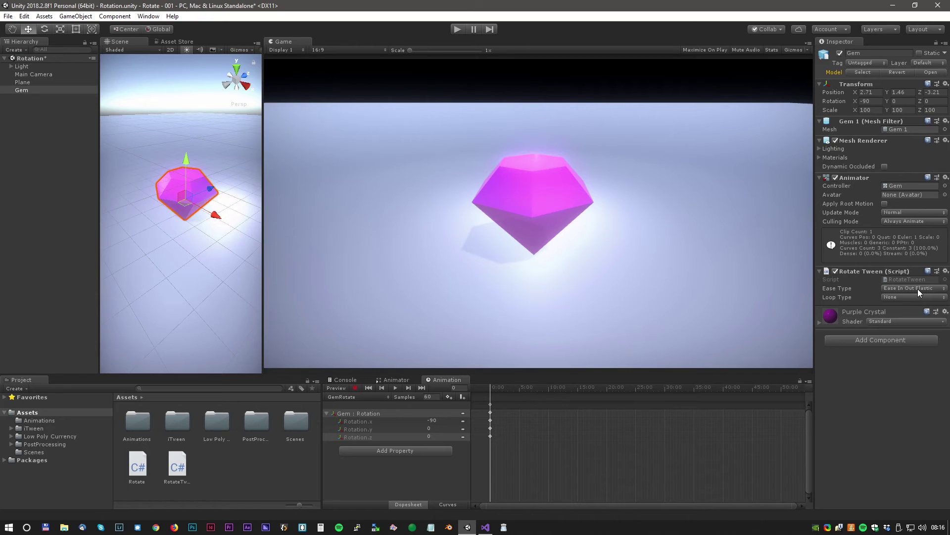
- Set Rotate Tween's Ease Type to Ease In Out Bounce, then play and stop the scene
left_click(916, 288)
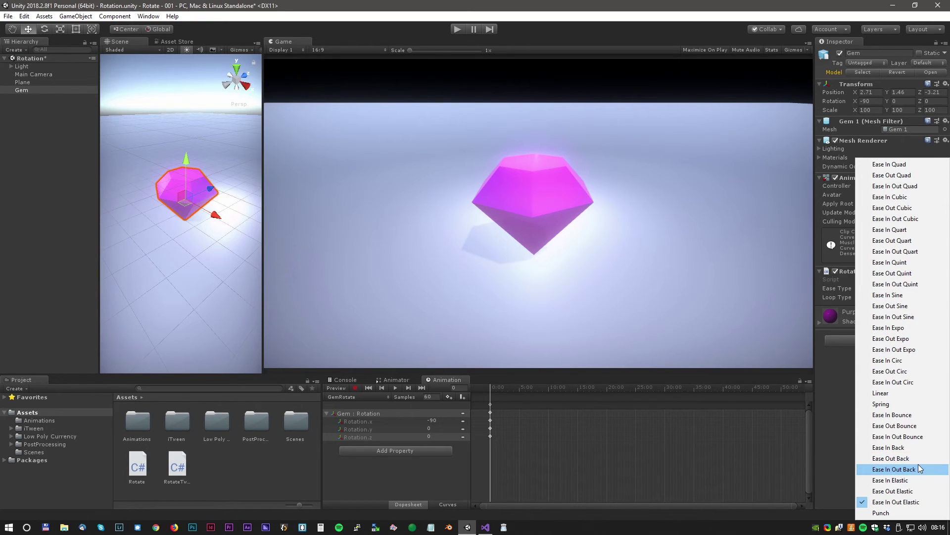
left_click(912, 438)
left_click(458, 29)
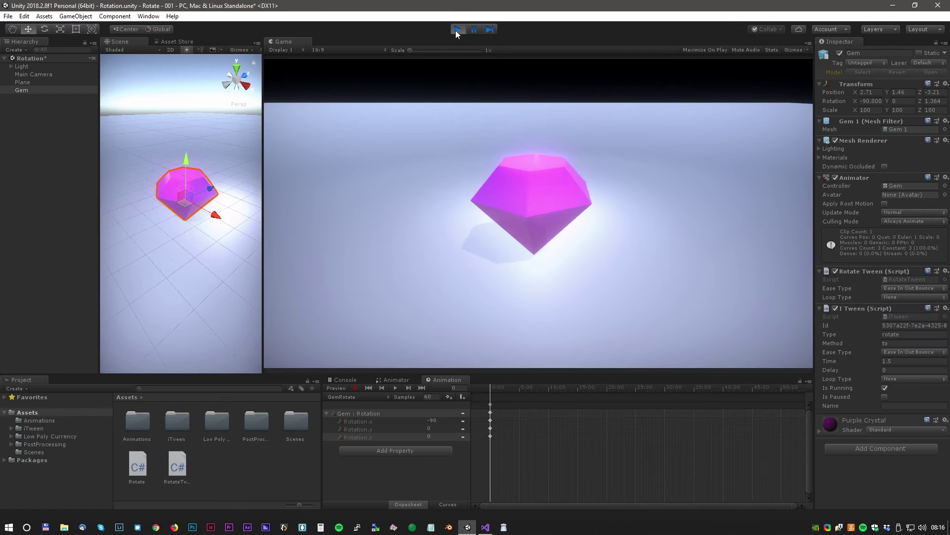
left_click(456, 30)
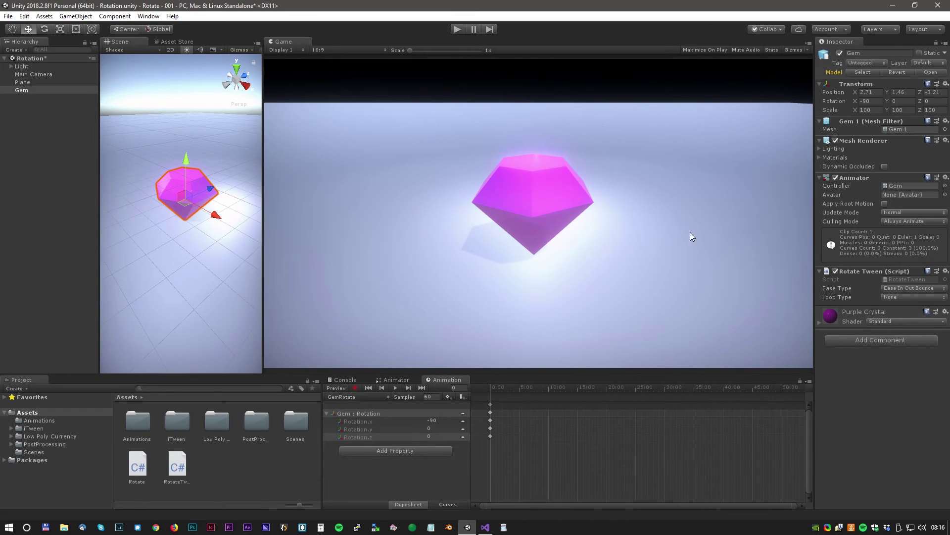
- Set Rotate Tween's Ease Type to Linear and Loop Type to Loop, then play the scene
left_click(910, 287)
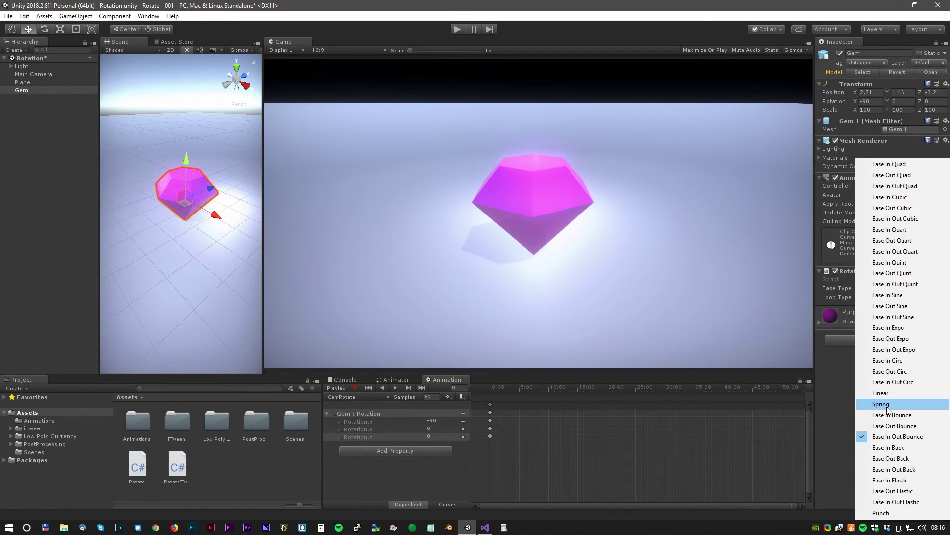
left_click(891, 391)
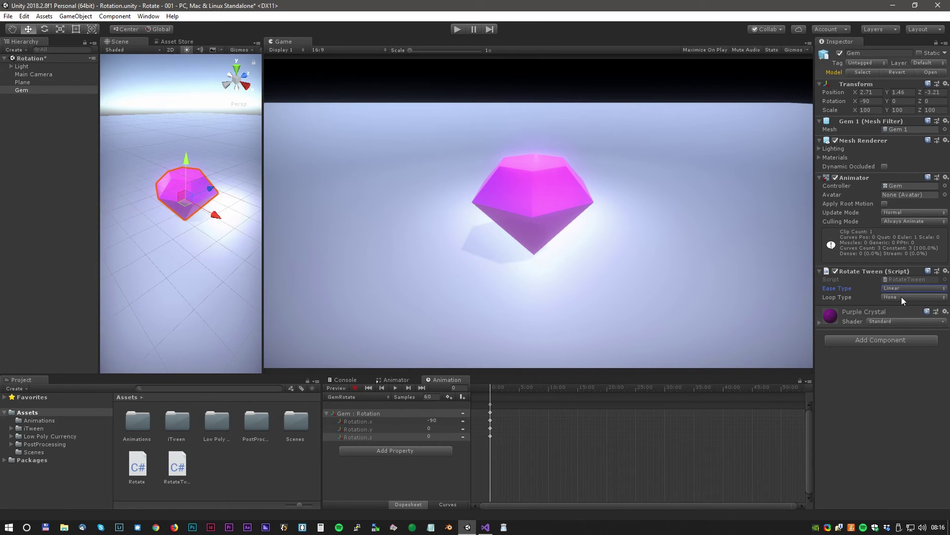
left_click(902, 297)
left_click(907, 319)
left_click(456, 29)
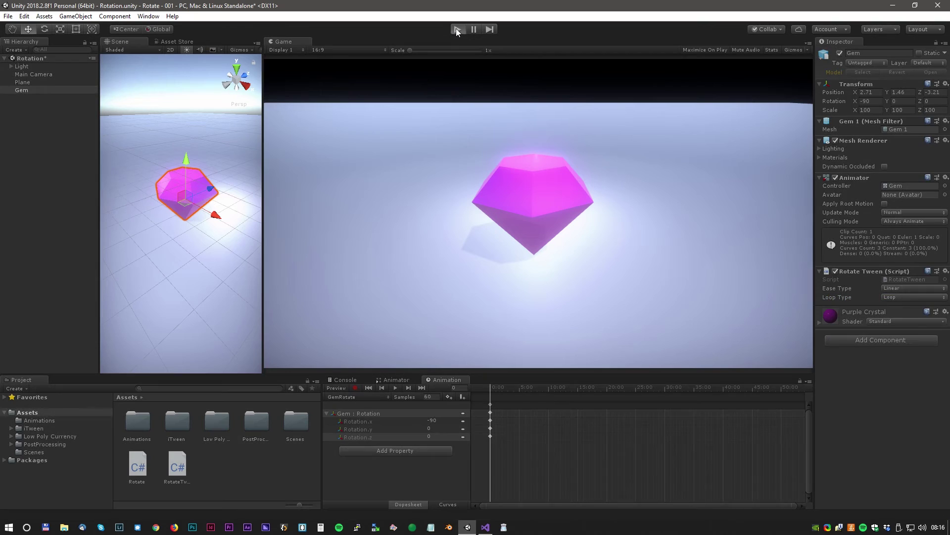